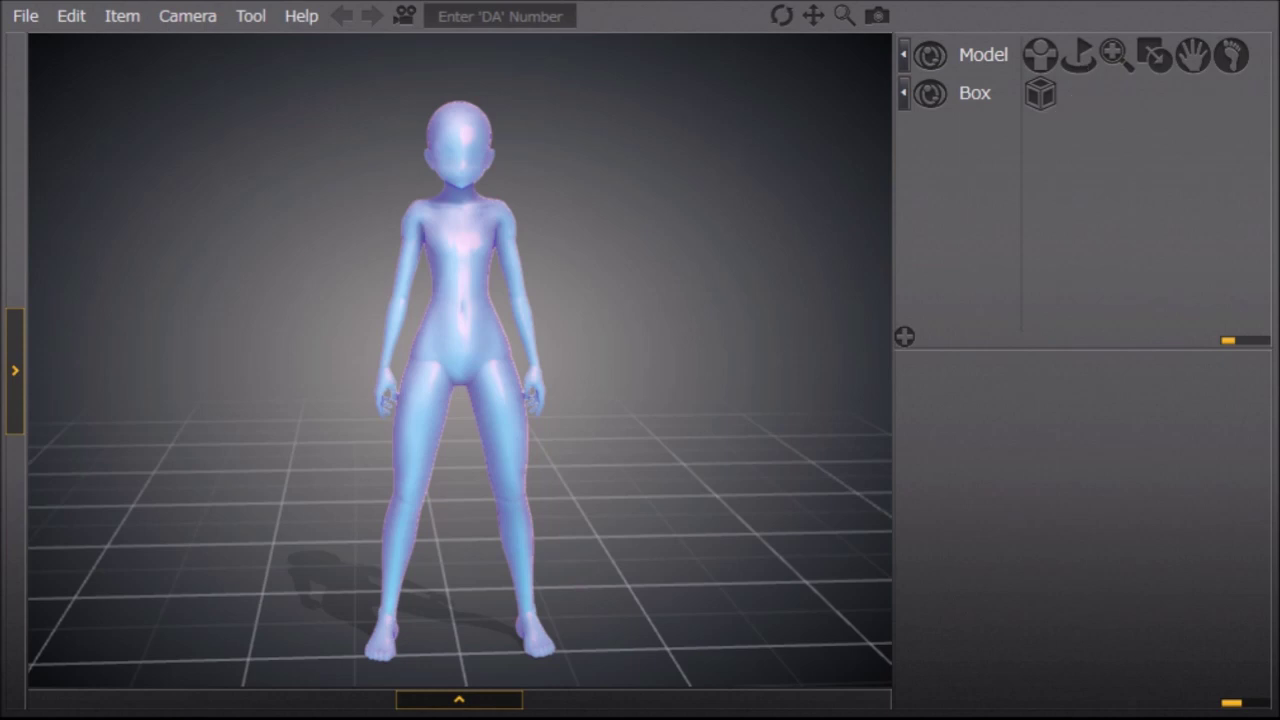
# Activate body-part scaling for the model and examine the proportions of the thigh from several angles.
pyautogui.click(1116, 55)
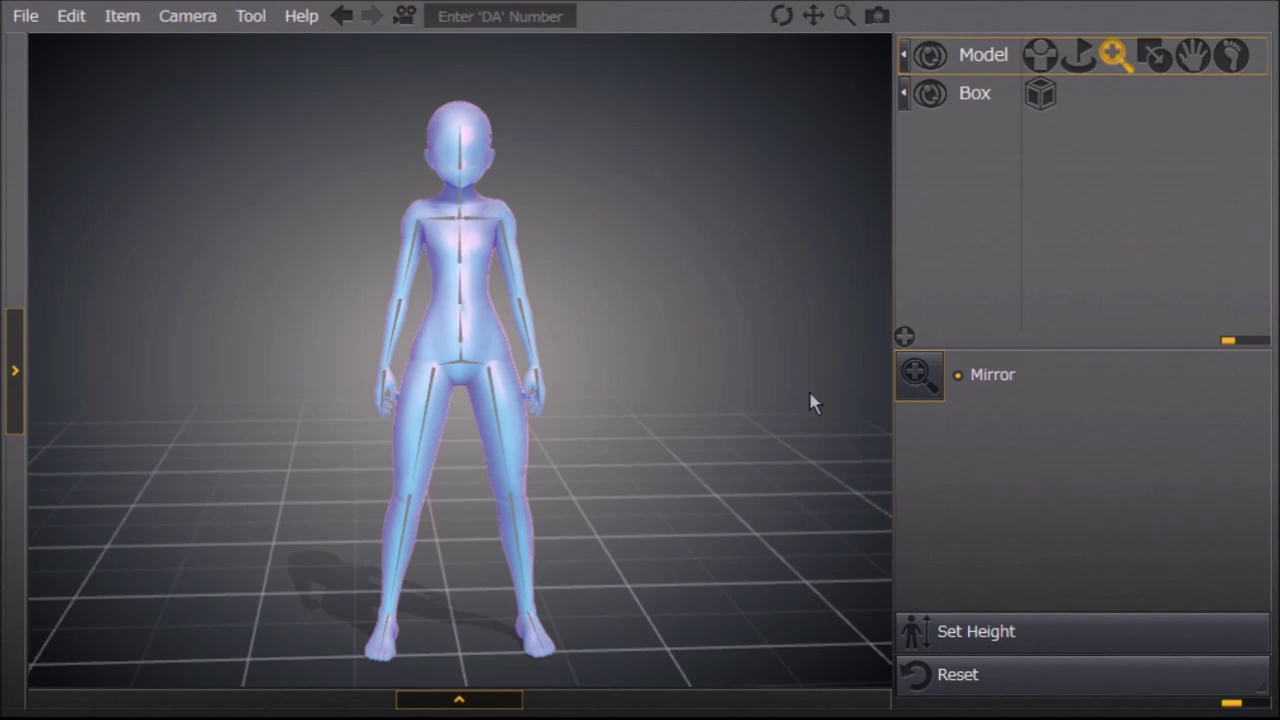
pyautogui.scroll(-2, 745, 386)
pyautogui.scroll(8, 723, 405)
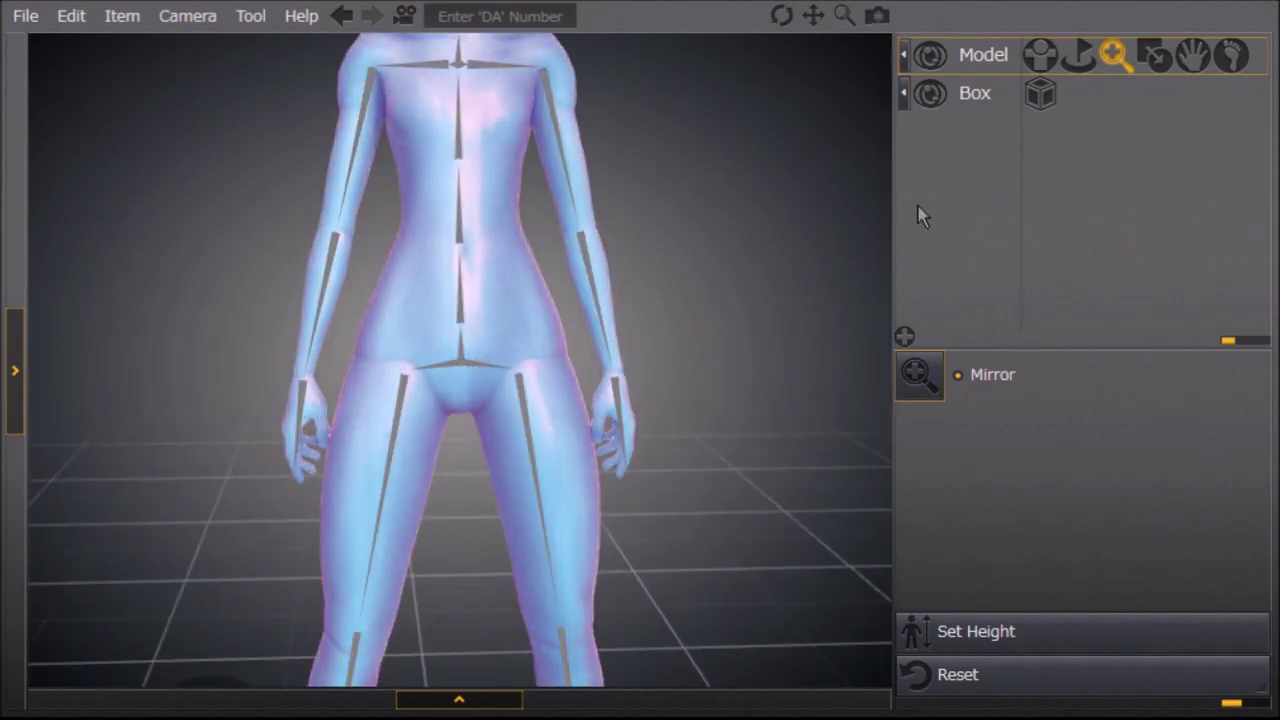
pyautogui.moveTo(1070, 440); pyautogui.dragTo(1090, 702, button='middle')
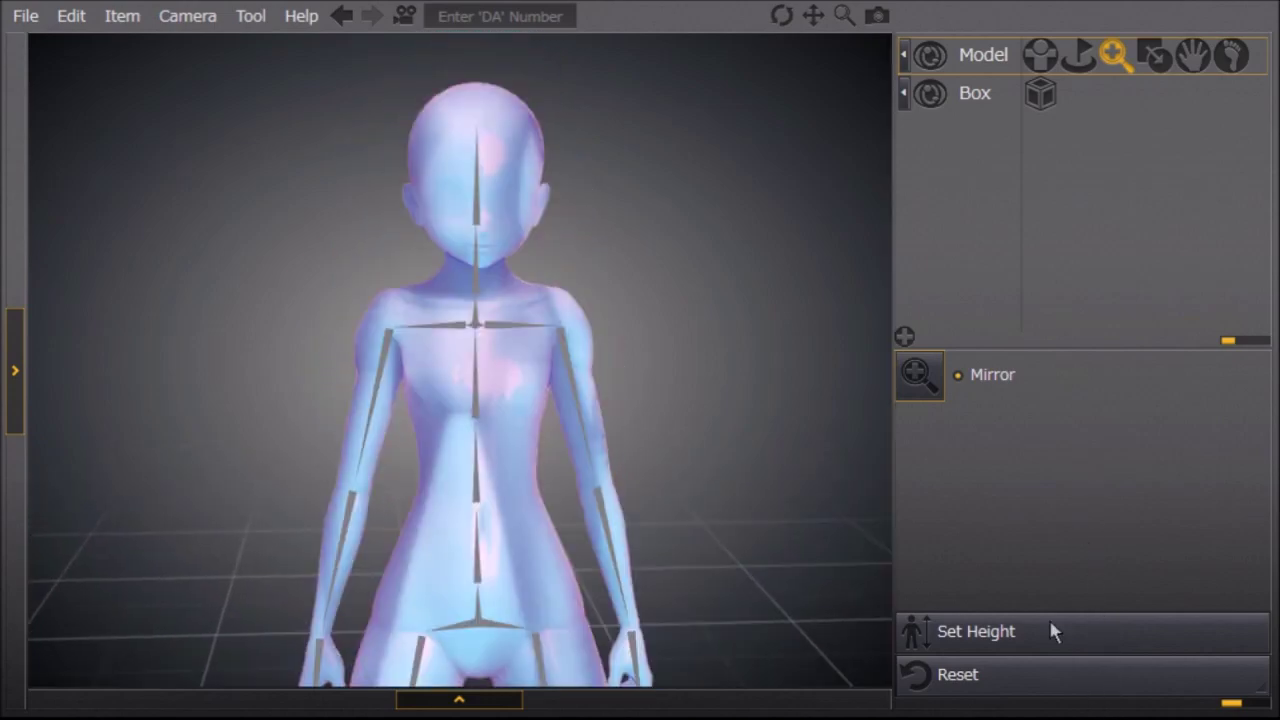
pyautogui.moveTo(1025, 645); pyautogui.dragTo(1147, 638, button='right')
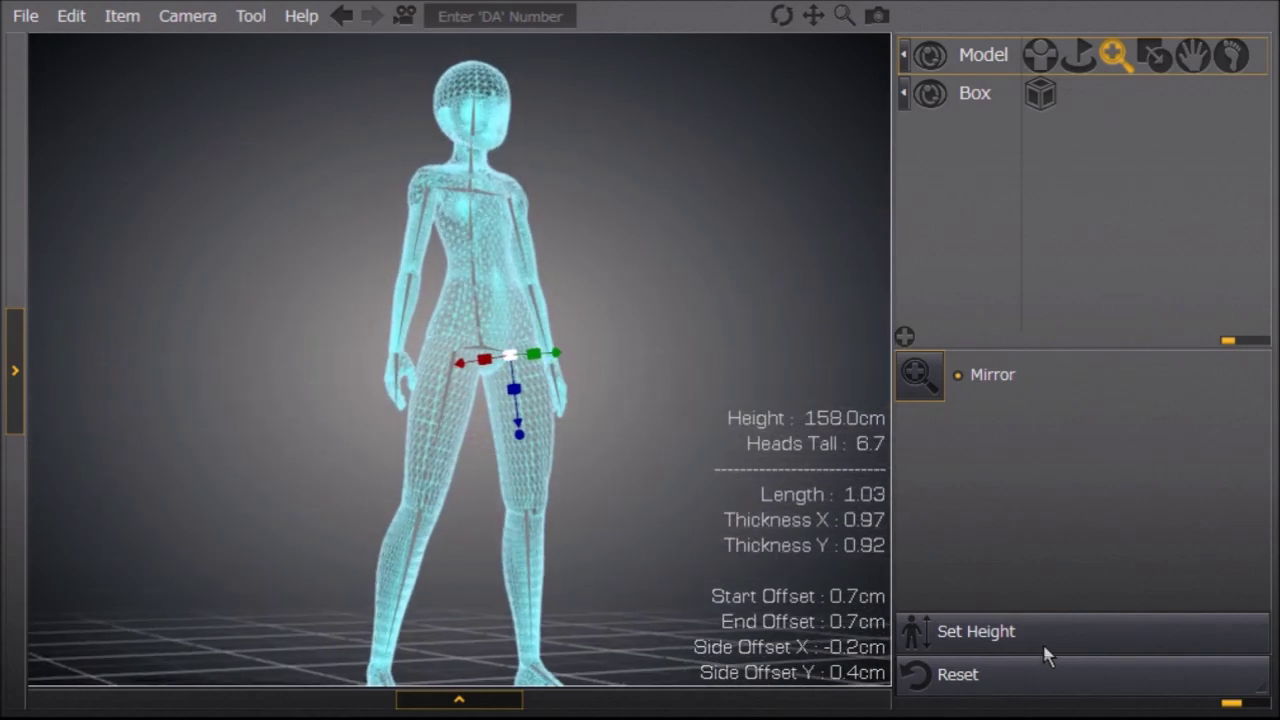
pyautogui.moveTo(1068, 716)
pyautogui.mouseDown(button='right')
pyautogui.moveTo(925, 652)
pyautogui.moveTo(967, 710)
pyautogui.moveTo(955, 704)
pyautogui.mouseUp(button='right')
pyautogui.scroll(3, 680, 473)
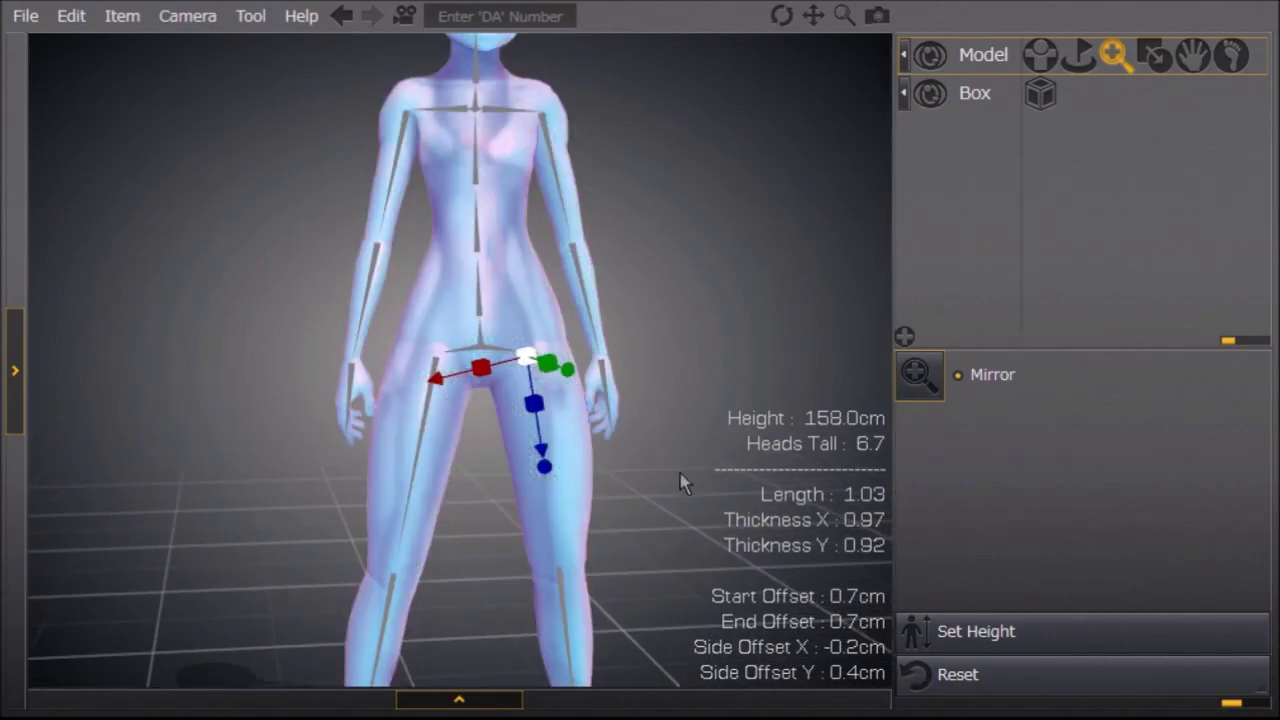
pyautogui.scroll(4, 680, 473)
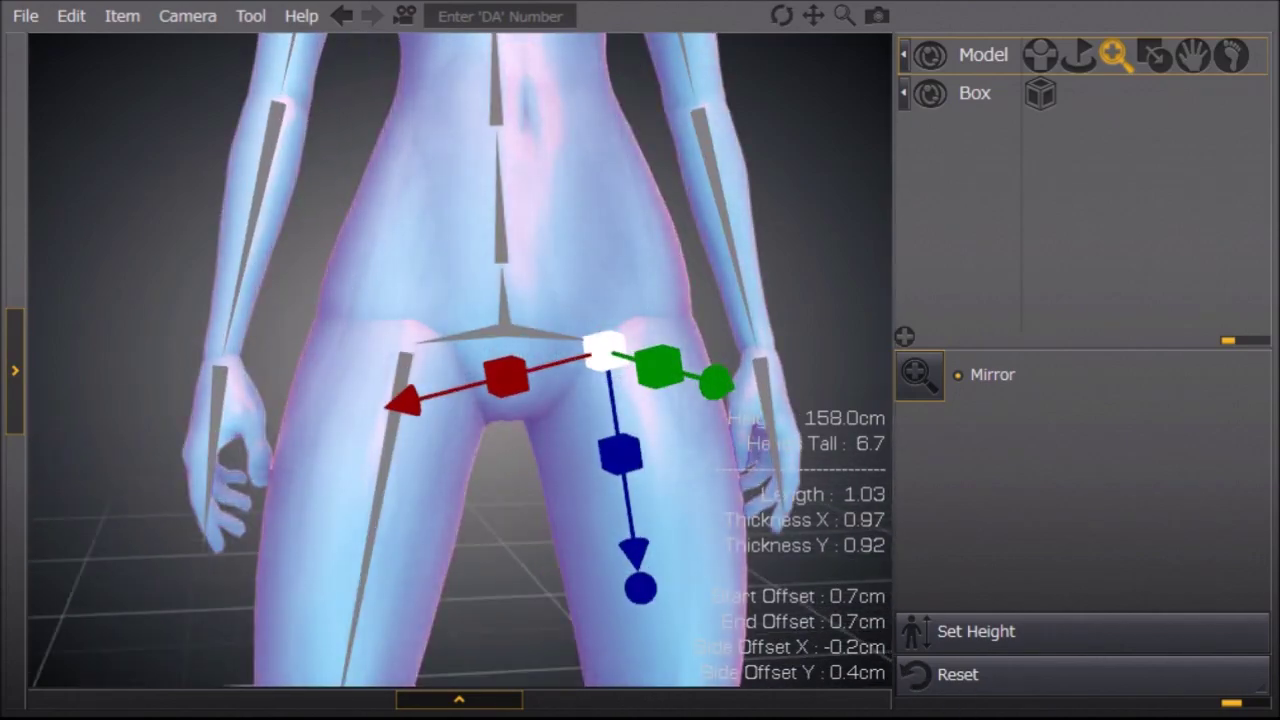
pyautogui.press('Escape')
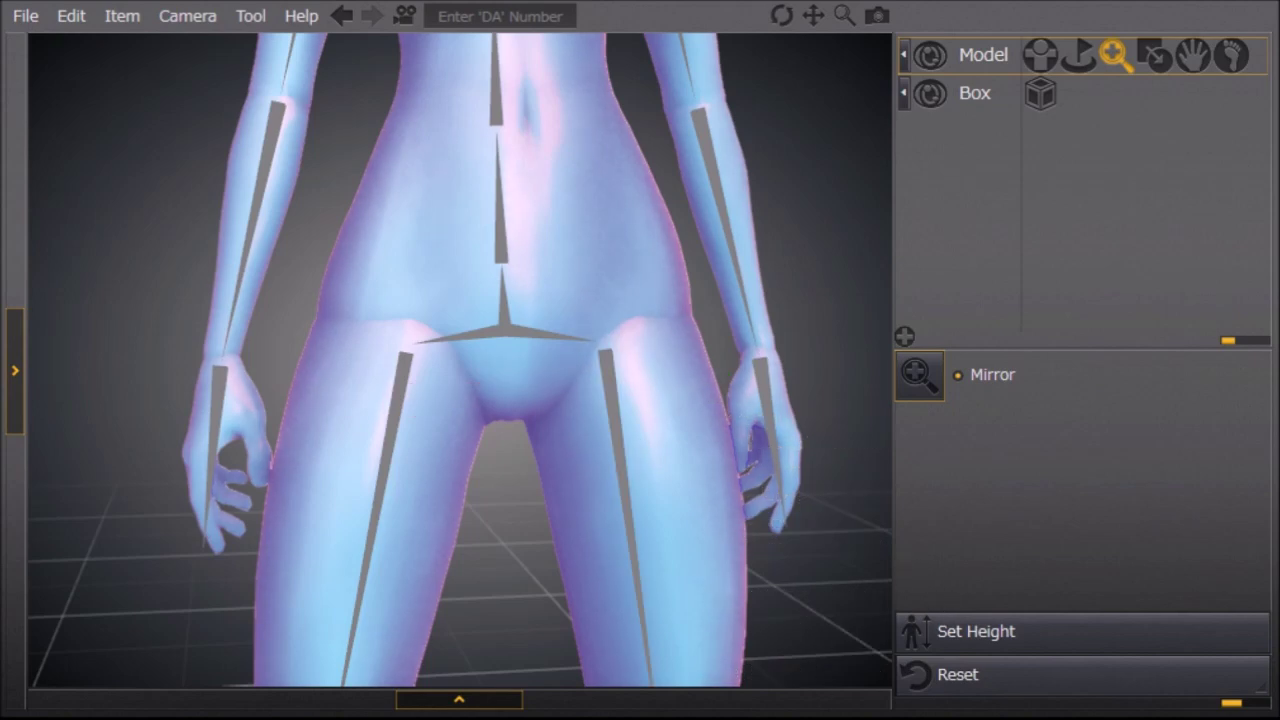
# Shorten the thighs to length 0.64, with thickness X 0.98, thickness Y 0.83, start offset 1.9 cm and end offset -0.9 cm.
pyautogui.scroll(-5, 734, 418)
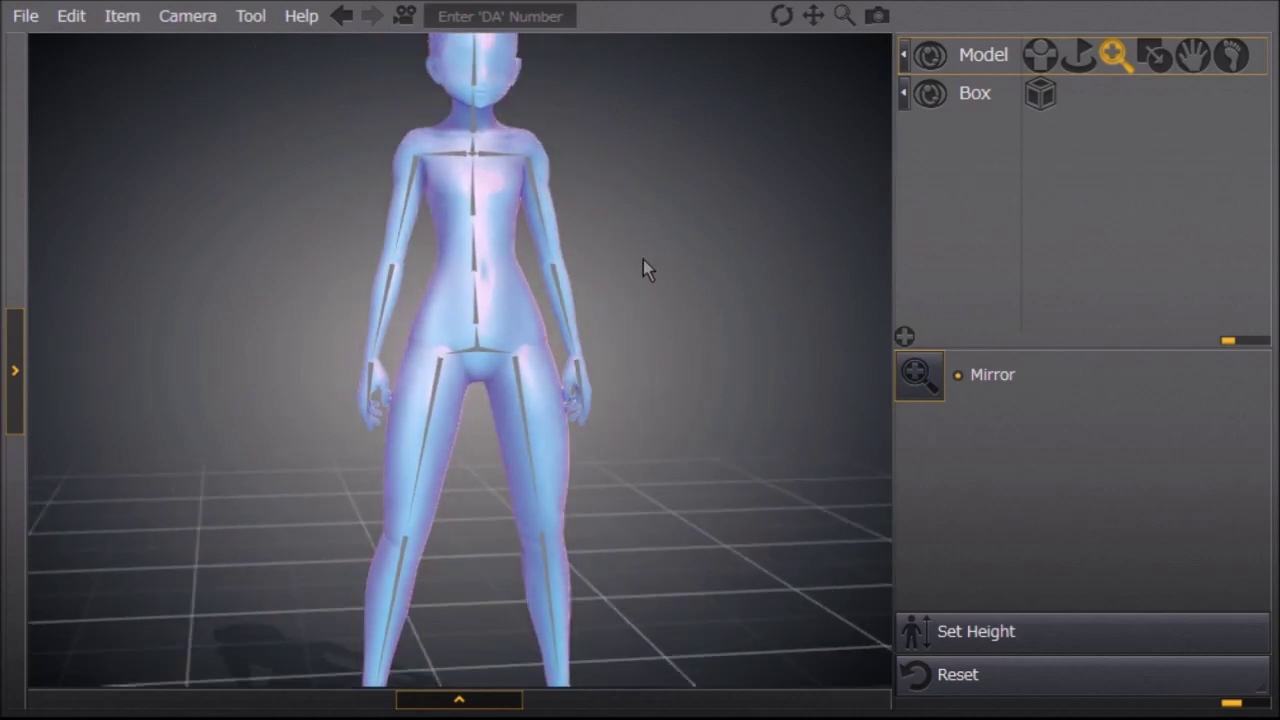
pyautogui.scroll(4, 460, 360)
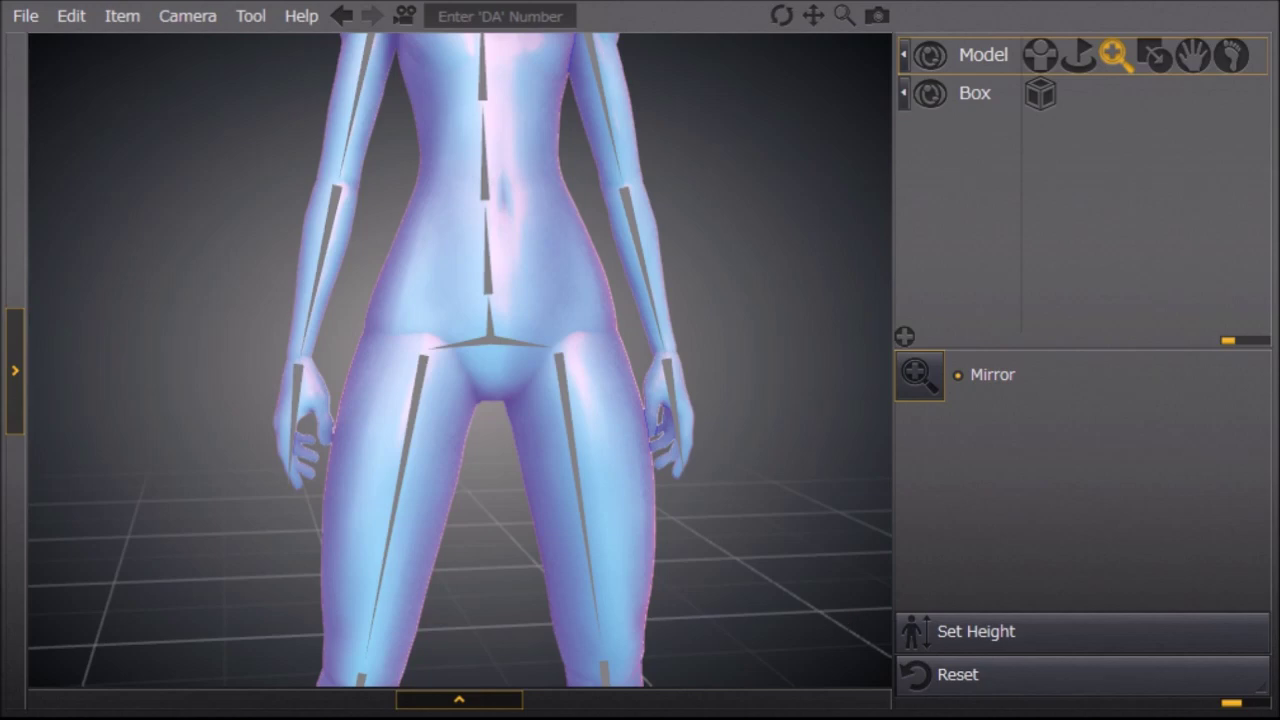
pyautogui.moveTo(460, 360); pyautogui.dragTo(480, 358, button='right')
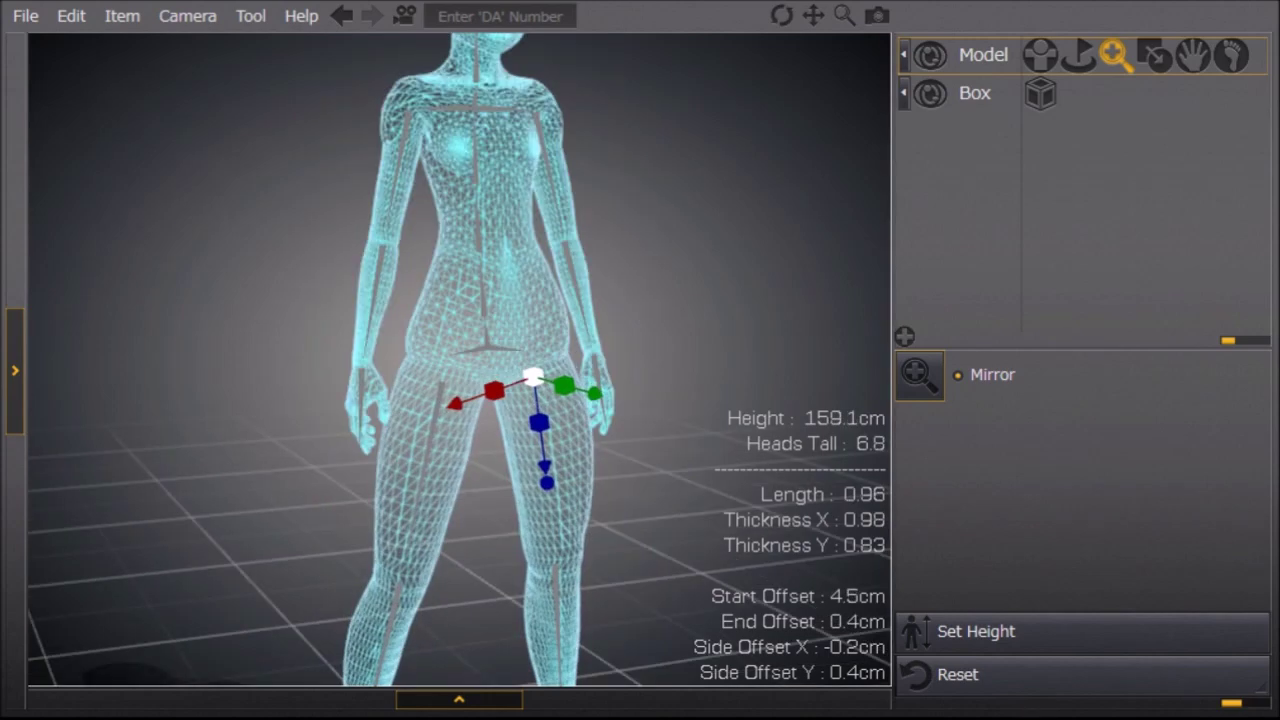
pyautogui.moveTo(840, 719)
pyautogui.mouseDown()
pyautogui.moveTo(836, 571)
pyautogui.moveTo(841, 719)
pyautogui.mouseUp()
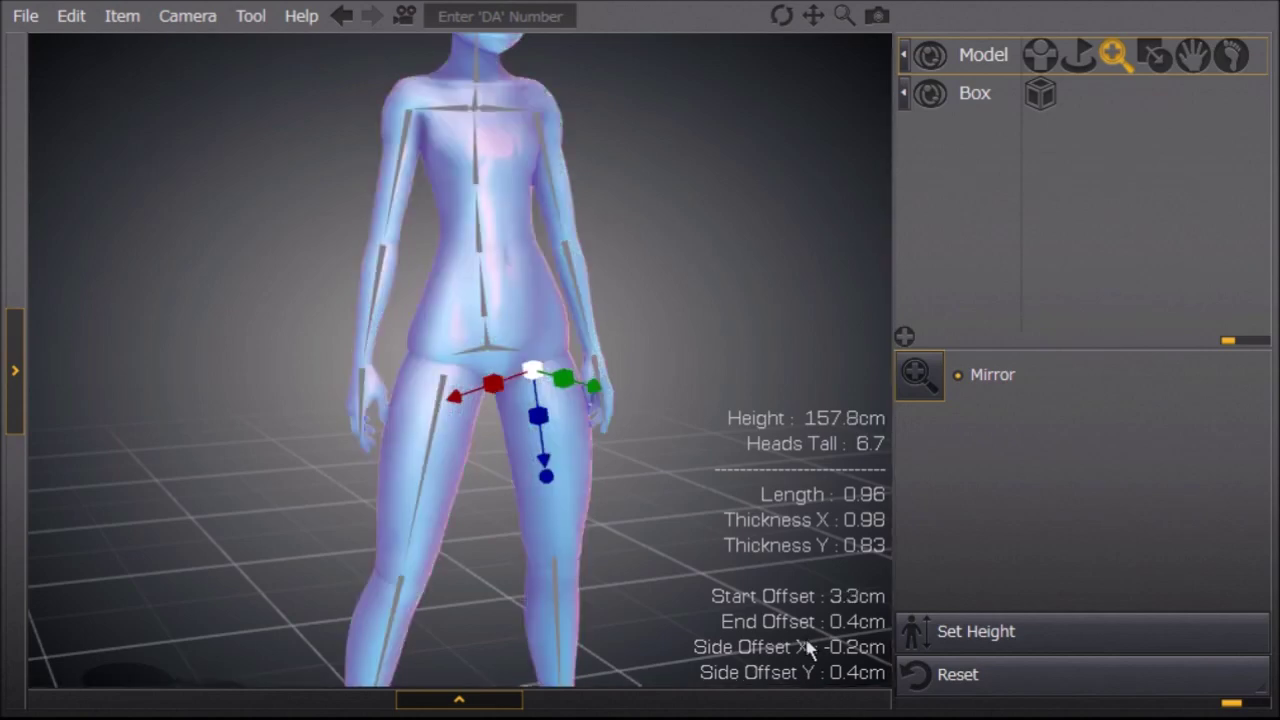
pyautogui.moveTo(809, 626); pyautogui.dragTo(789, 377)
pyautogui.moveTo(620, 560); pyautogui.dragTo(555, 516, button='right')
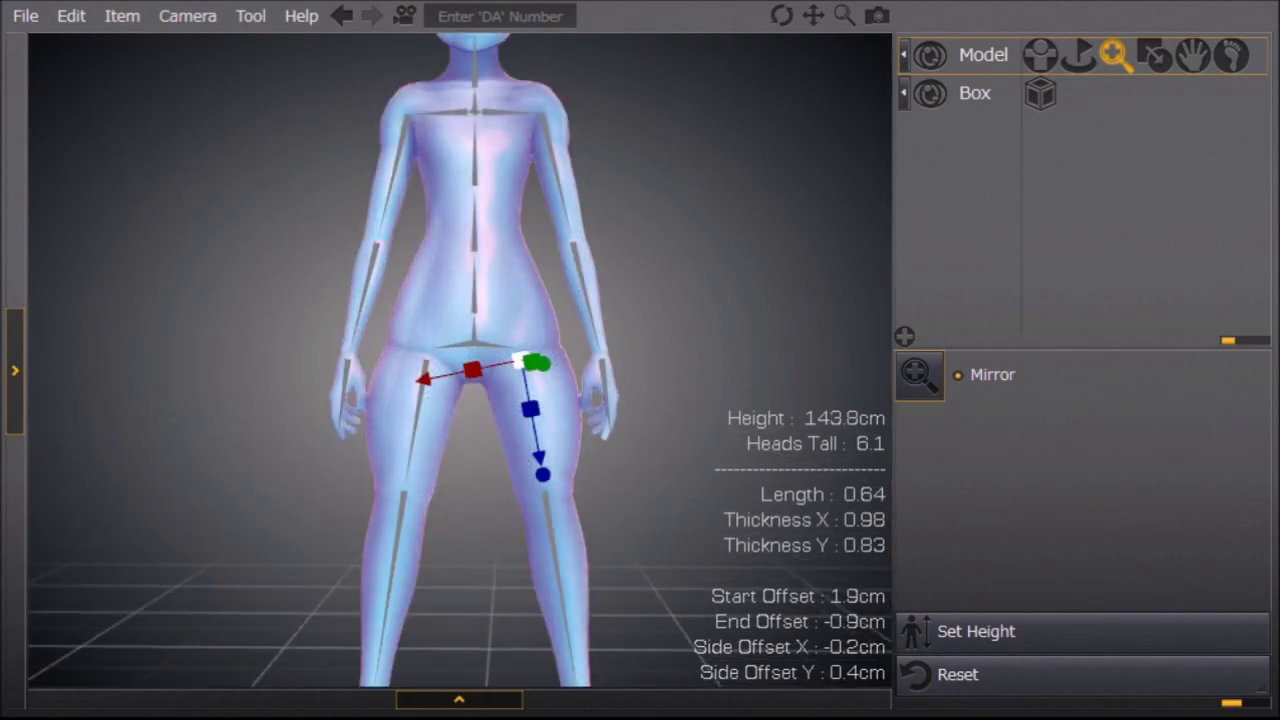
pyautogui.scroll(-2, 460, 360)
pyautogui.click(650, 500)
pyautogui.scroll(1, 460, 360)
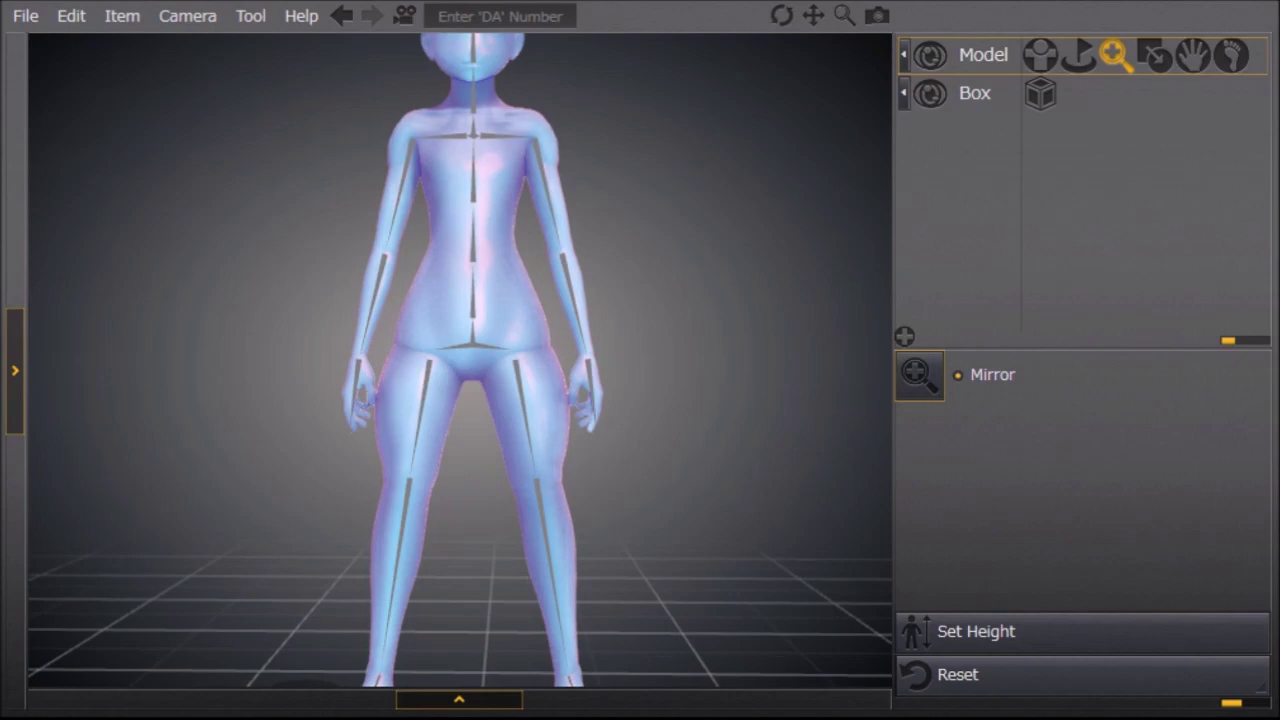
# Shorten the lower legs to match the shortened thighs.
pyautogui.moveTo(560, 450); pyautogui.dragTo(564, 361, button='middle')
pyautogui.scroll(2, 564, 361)
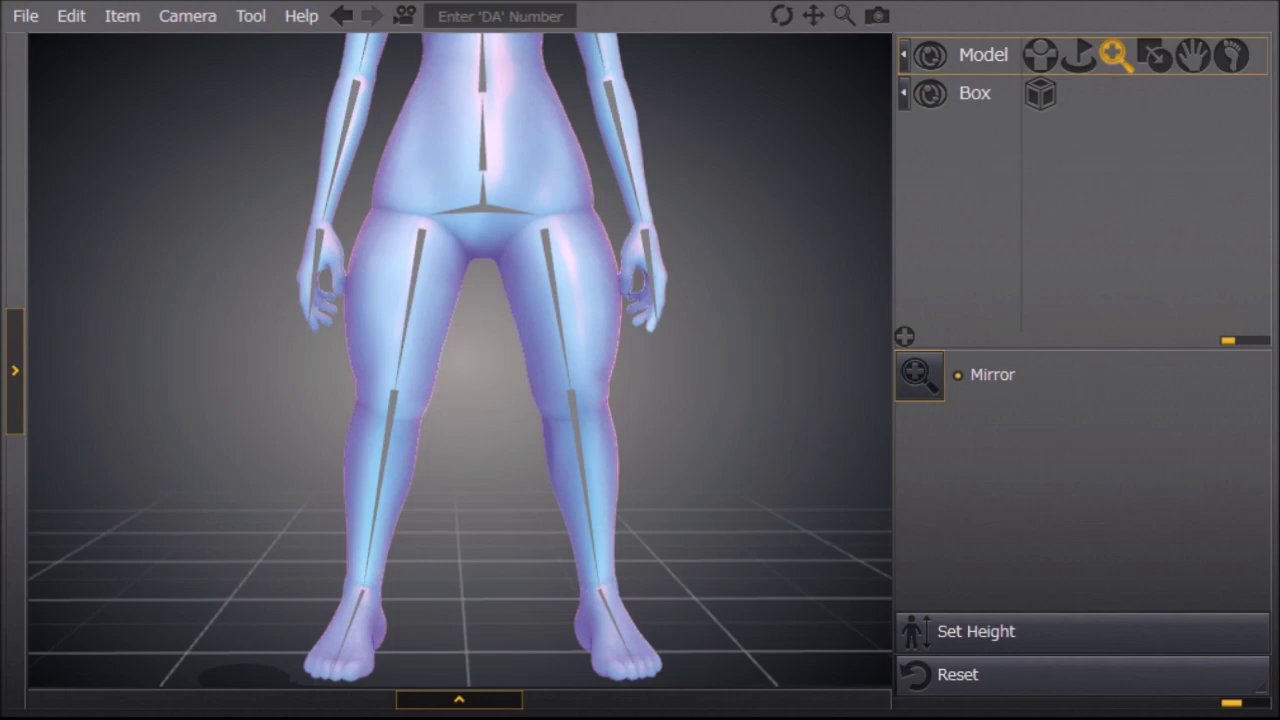
pyautogui.moveTo(460, 360); pyautogui.dragTo(520, 390, button='right')
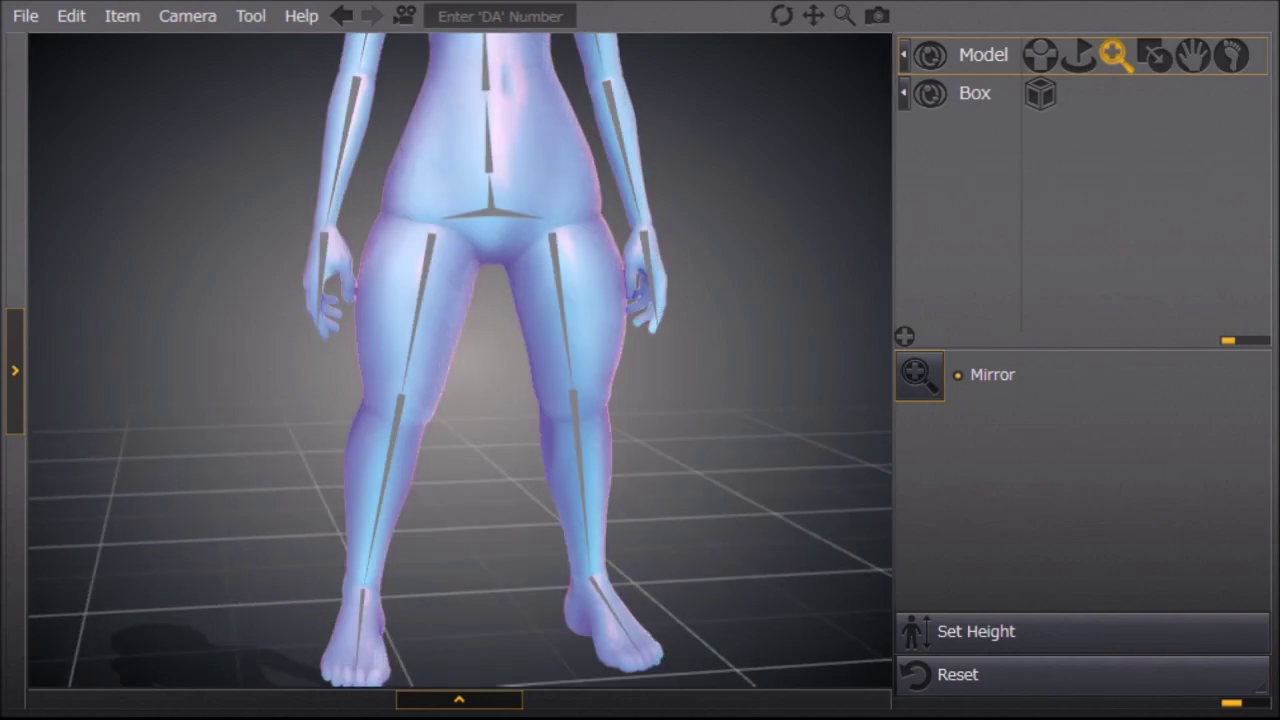
pyautogui.scroll(-4, 460, 360)
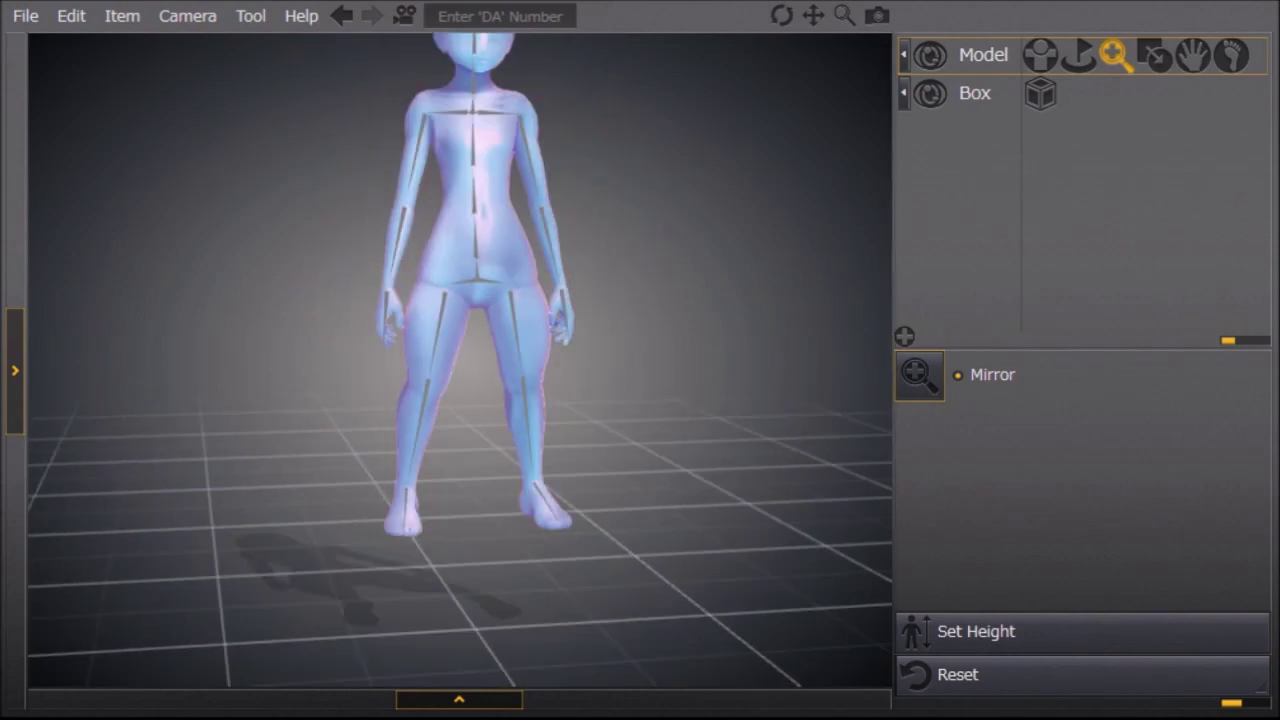
pyautogui.moveTo(460, 360); pyautogui.dragTo(425, 358, button='right')
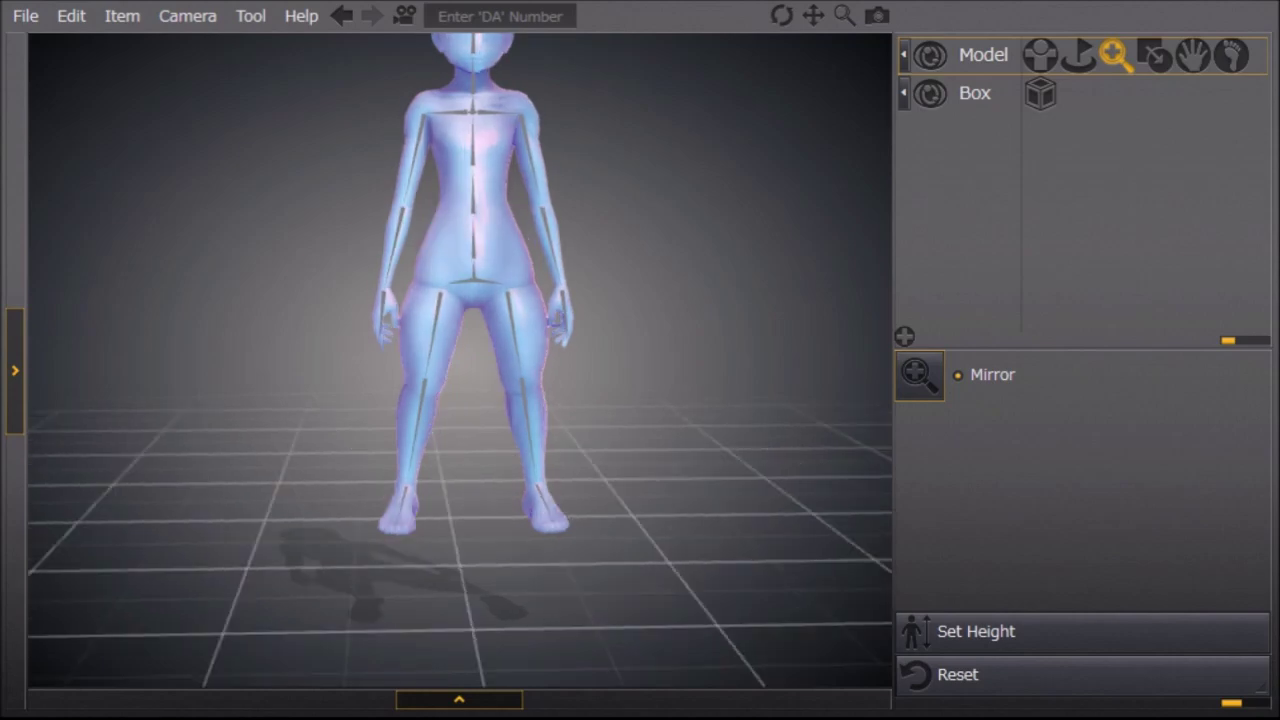
# Scale both feet down slightly from the ankles.
pyautogui.scroll(5, 460, 360)
pyautogui.click(635, 645)
pyautogui.moveTo(635, 645); pyautogui.dragTo(690, 668, button='right')
pyautogui.moveTo(690, 668); pyautogui.dragTo(630, 572, button='middle')
pyautogui.scroll(3, 460, 360)
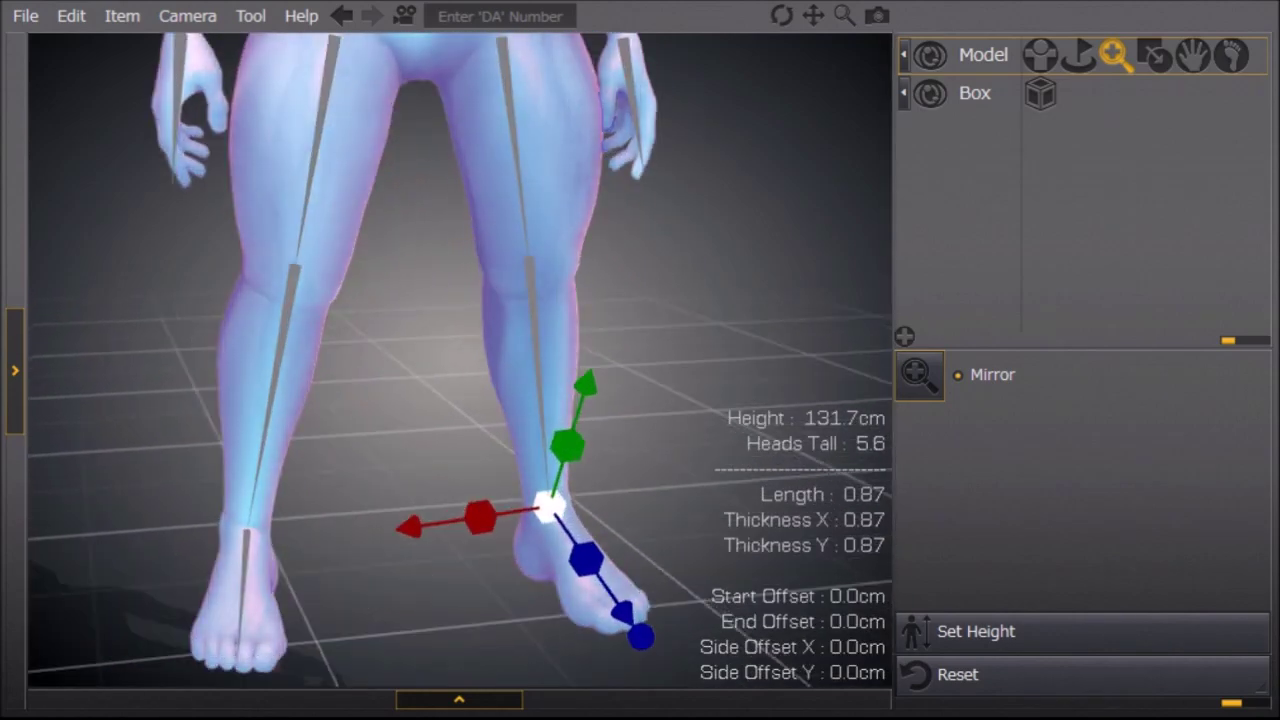
pyautogui.scroll(-1, 460, 360)
pyautogui.click(703, 639)
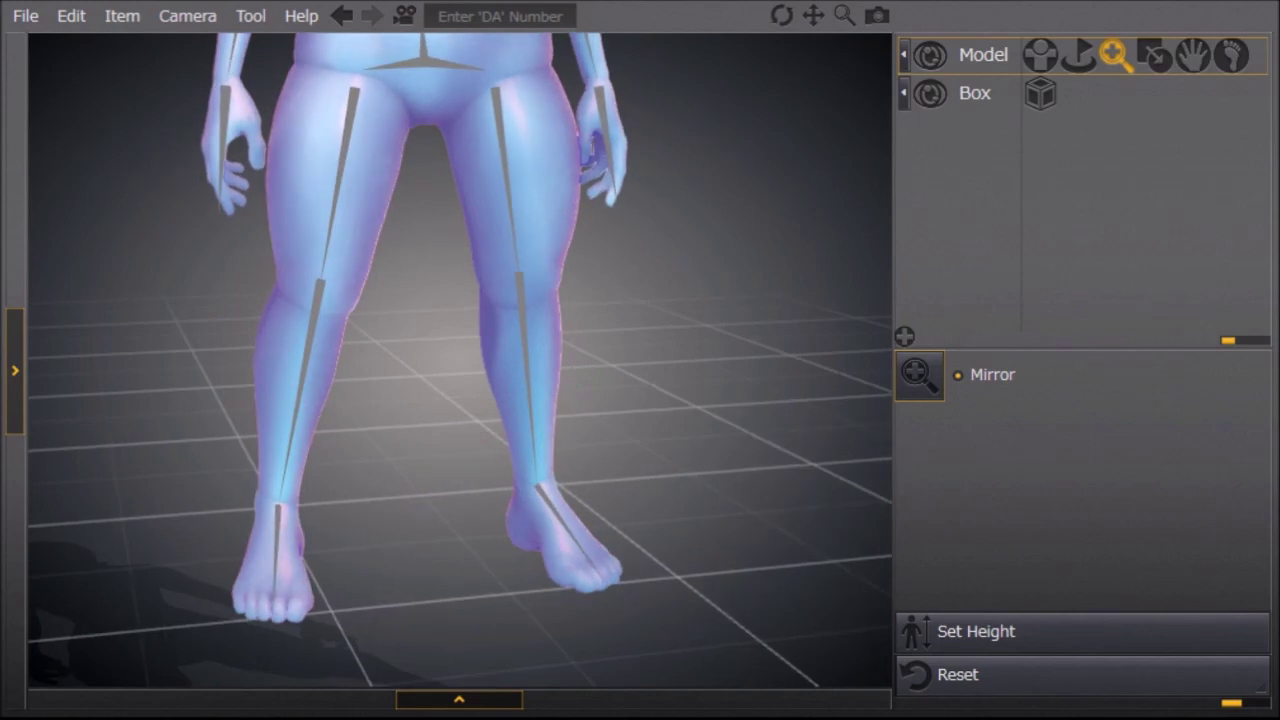
pyautogui.click(567, 528)
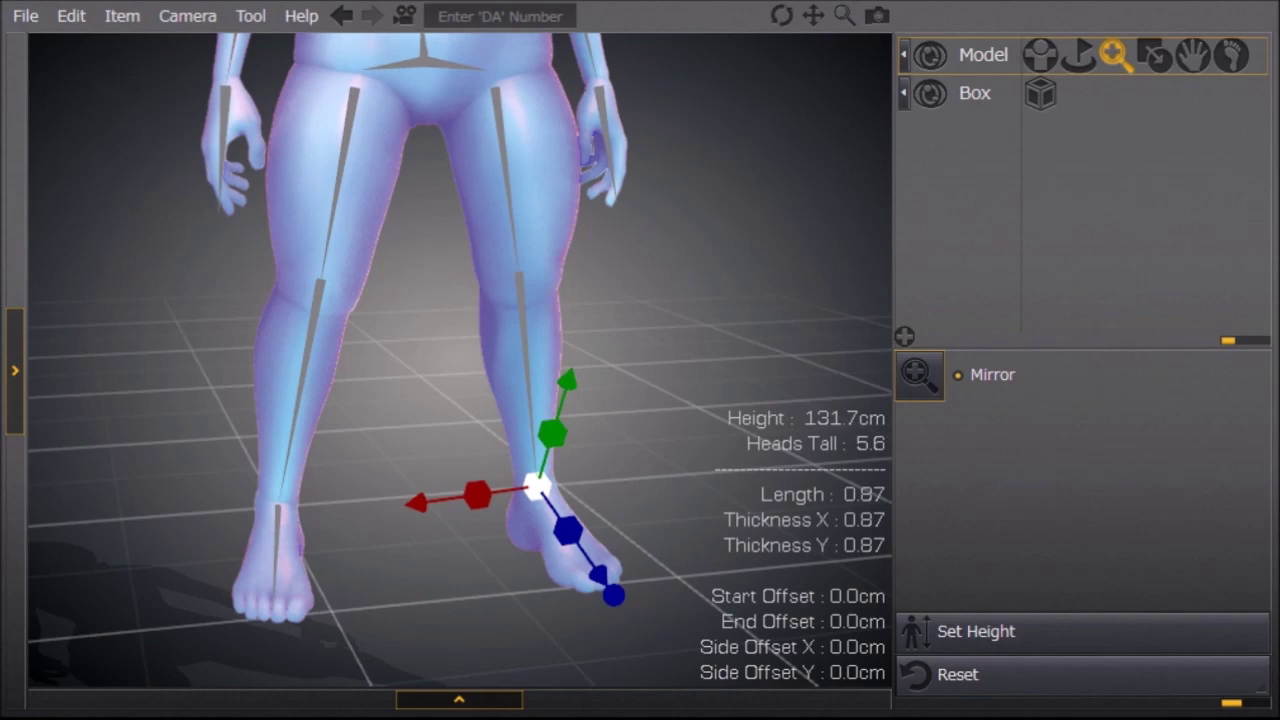
pyautogui.moveTo(537, 487)
pyautogui.mouseDown()
pyautogui.moveTo(524, 487)
pyautogui.moveTo(585, 455)
pyautogui.moveTo(480, 530)
pyautogui.moveTo(632, 394)
pyautogui.moveTo(502, 515)
pyautogui.moveTo(863, 594)
pyautogui.moveTo(620, 657)
pyautogui.moveTo(766, 460)
pyautogui.moveTo(578, 628)
pyautogui.moveTo(880, 377)
pyautogui.moveTo(720, 591)
pyautogui.moveTo(766, 623)
pyautogui.moveTo(806, 707)
pyautogui.moveTo(820, 700)
pyautogui.mouseUp()
pyautogui.moveTo(830, 632); pyautogui.dragTo(966, 712, button='right')
# Slim the thighs to a thickness X of about 0.90.
pyautogui.moveTo(560, 466)
pyautogui.mouseDown()
pyautogui.moveTo(540, 520)
pyautogui.moveTo(540, 497)
pyautogui.mouseUp()
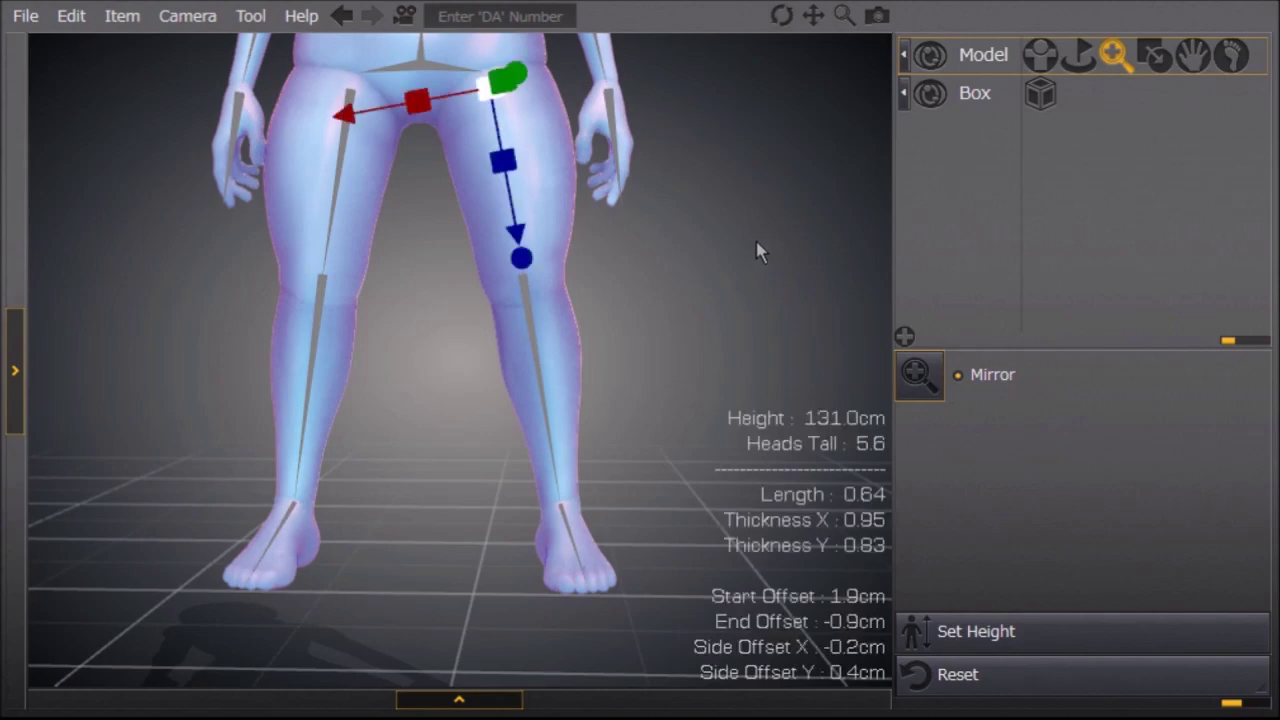
pyautogui.moveTo(633, 163)
pyautogui.mouseDown()
pyautogui.moveTo(720, 132)
pyautogui.moveTo(676, 140)
pyautogui.mouseUp()
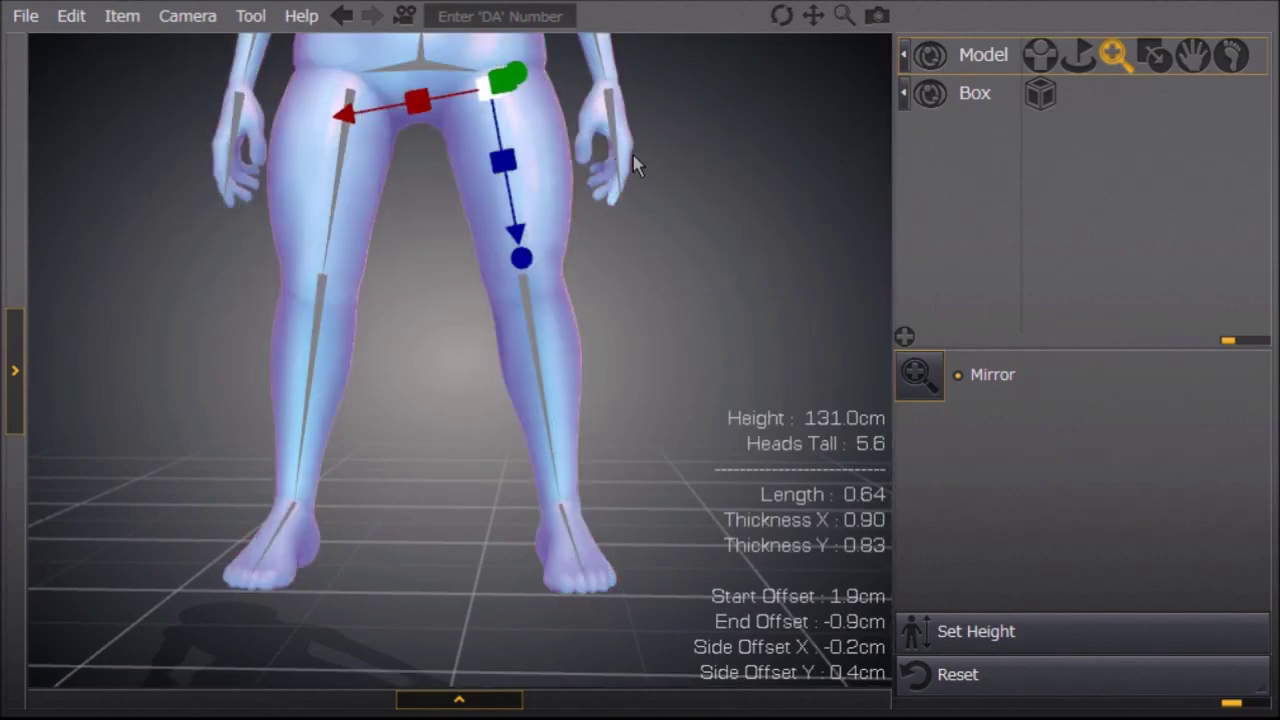
pyautogui.moveTo(634, 158)
pyautogui.mouseDown()
pyautogui.moveTo(766, 126)
pyautogui.moveTo(630, 140)
pyautogui.moveTo(687, 127)
pyautogui.mouseUp()
# Examine the proportions of the lower abdomen segment above the pelvis, against the whole figure and from an angle.
pyautogui.moveTo(640, 378)
pyautogui.mouseDown(button='right')
pyautogui.moveTo(639, 399)
pyautogui.moveTo(761, 430)
pyautogui.moveTo(620, 404)
pyautogui.mouseUp(button='right')
pyautogui.moveTo(620, 414)
pyautogui.mouseDown()
pyautogui.moveTo(643, 523)
pyautogui.moveTo(646, 494)
pyautogui.mouseUp()
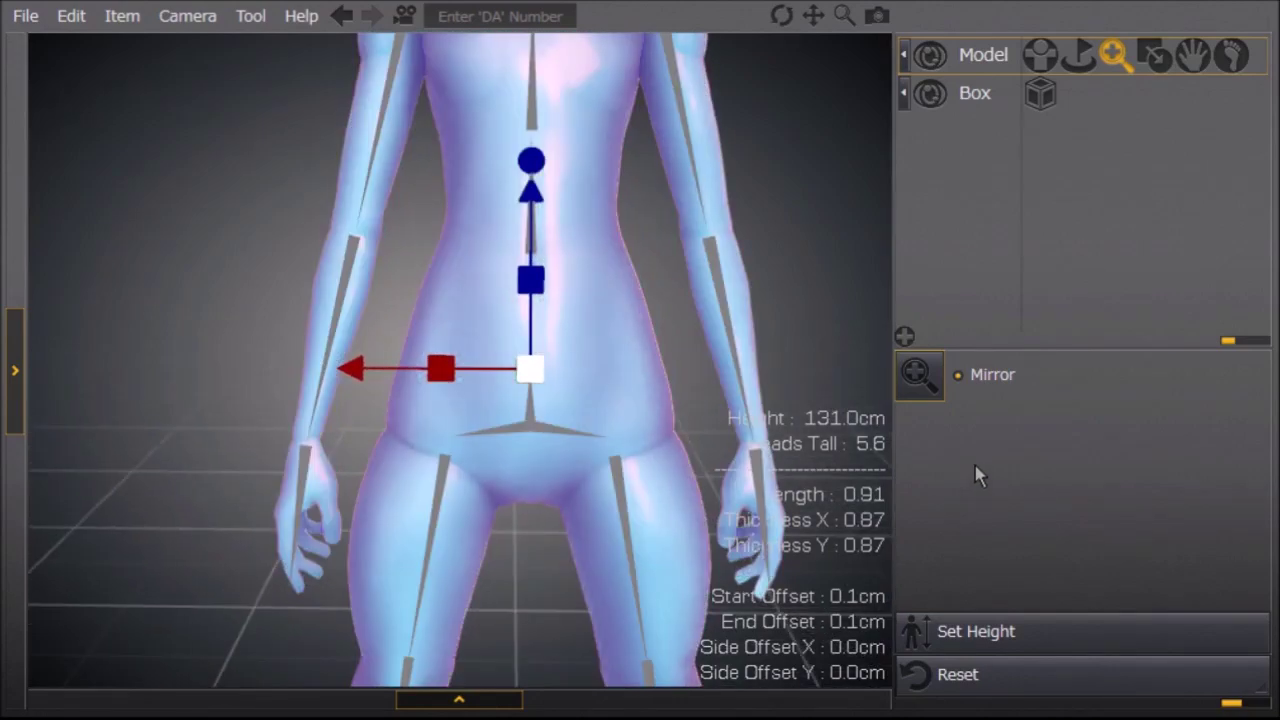
pyautogui.scroll(-5, 892, 420)
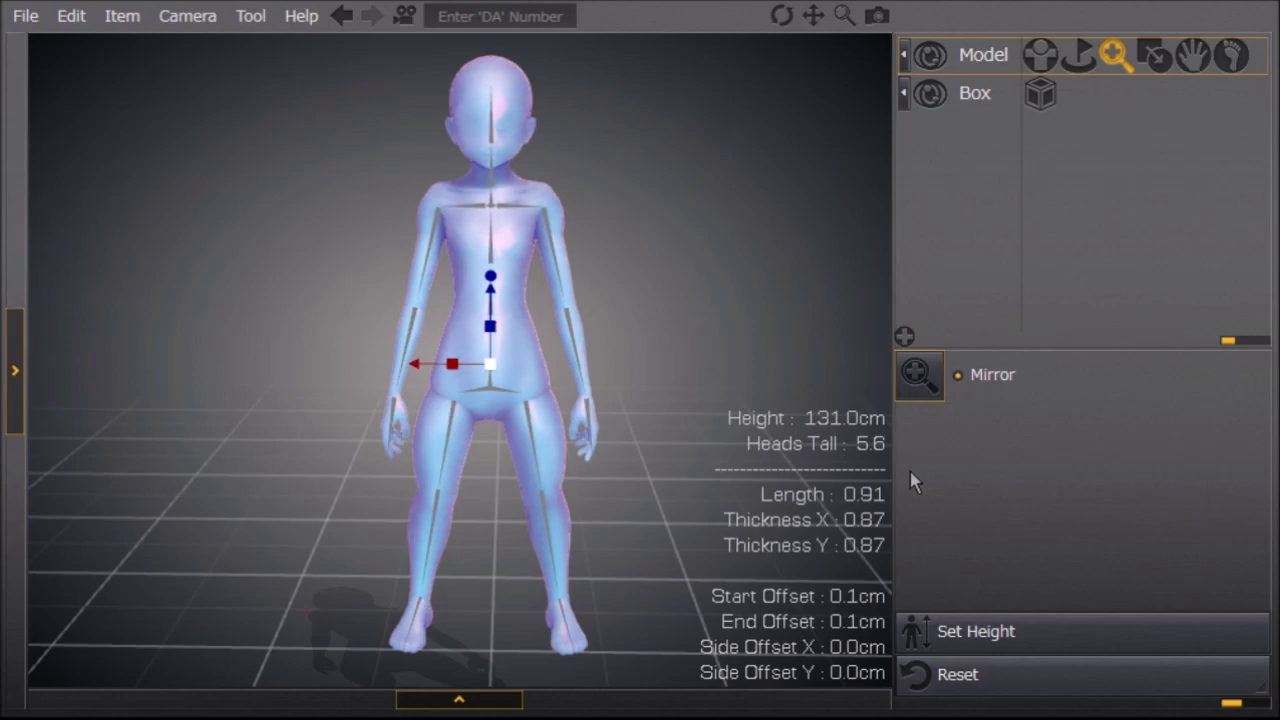
pyautogui.scroll(5, 910, 470)
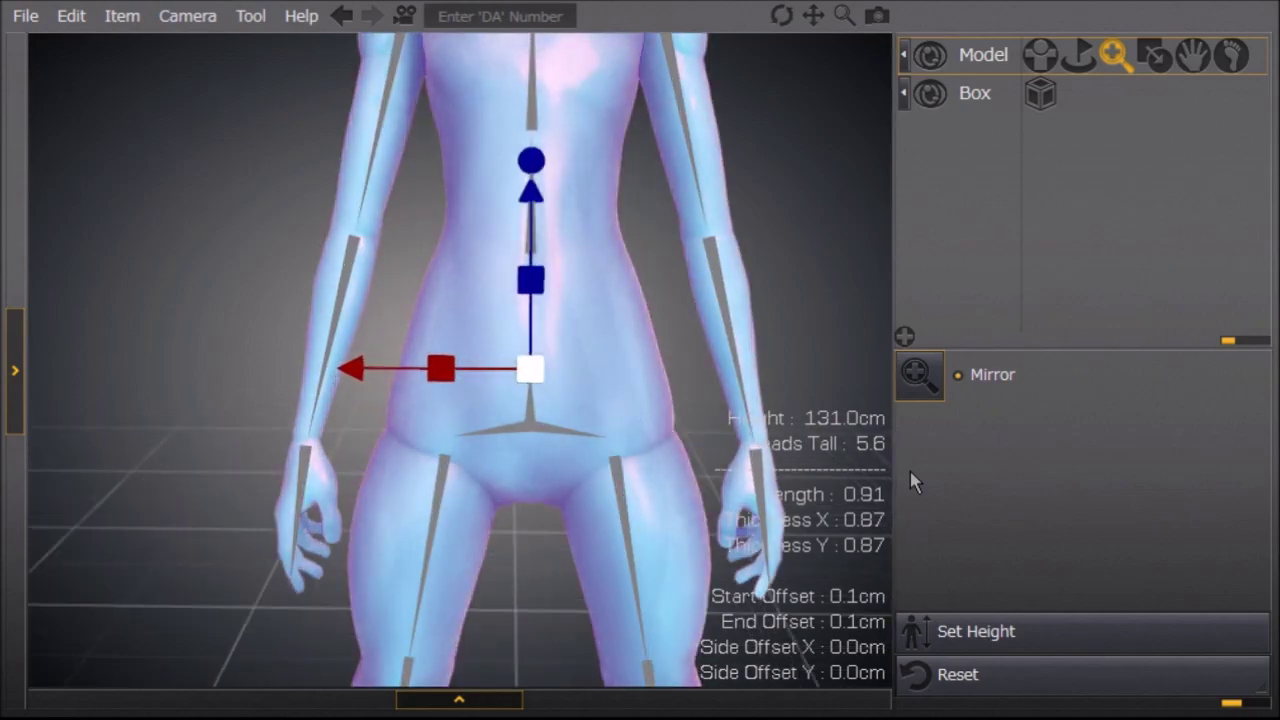
pyautogui.scroll(2, 910, 470)
pyautogui.scroll(-2, 910, 470)
pyautogui.scroll(1, 910, 470)
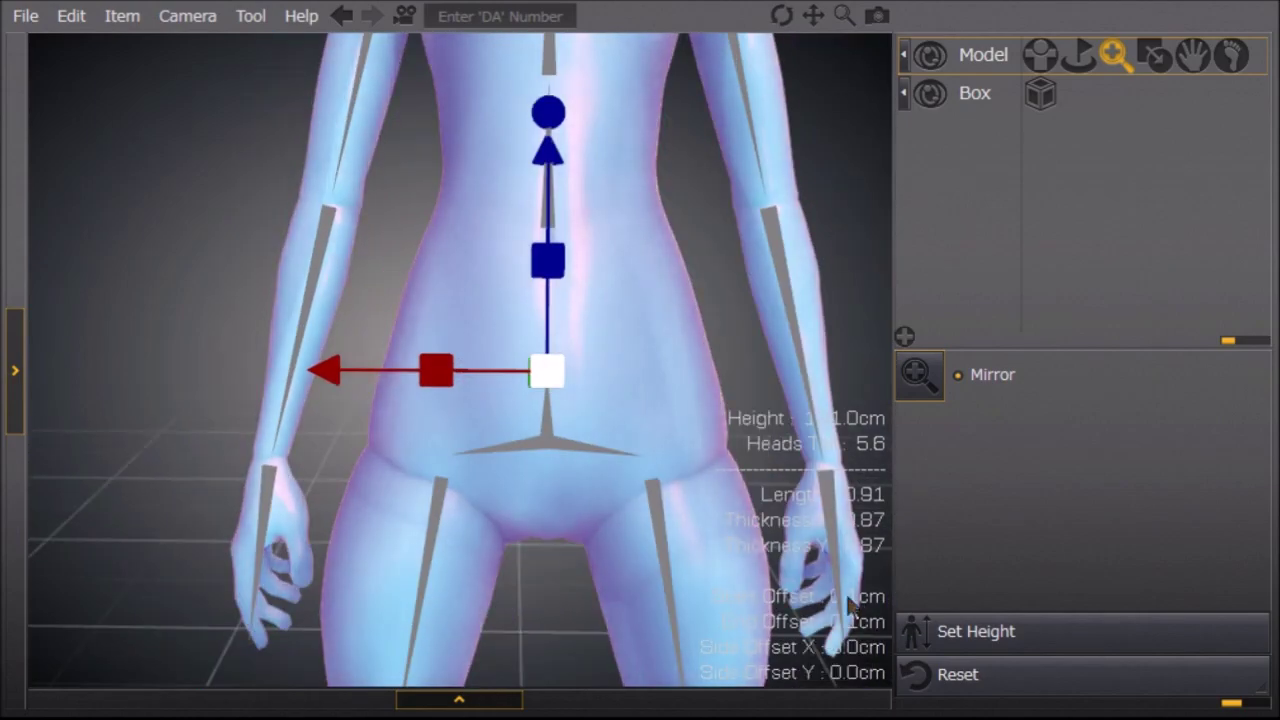
pyautogui.click(870, 568)
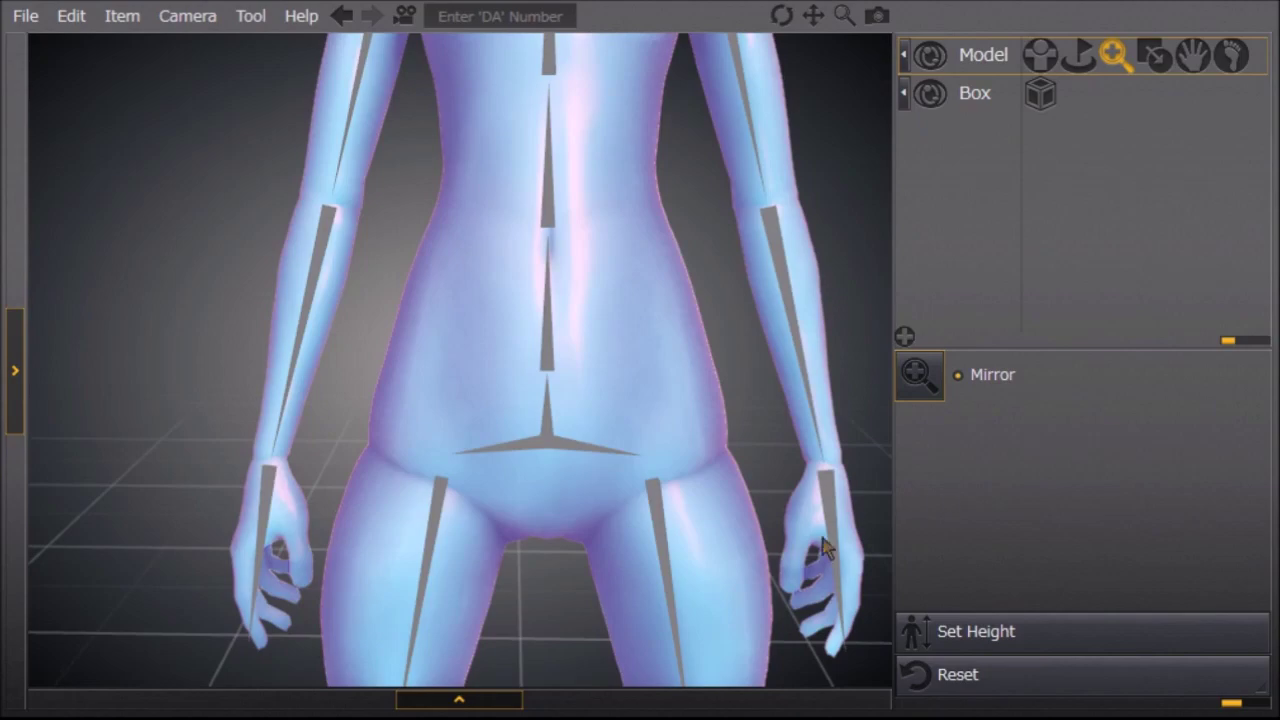
pyautogui.moveTo(740, 500); pyautogui.dragTo(850, 522, button='right')
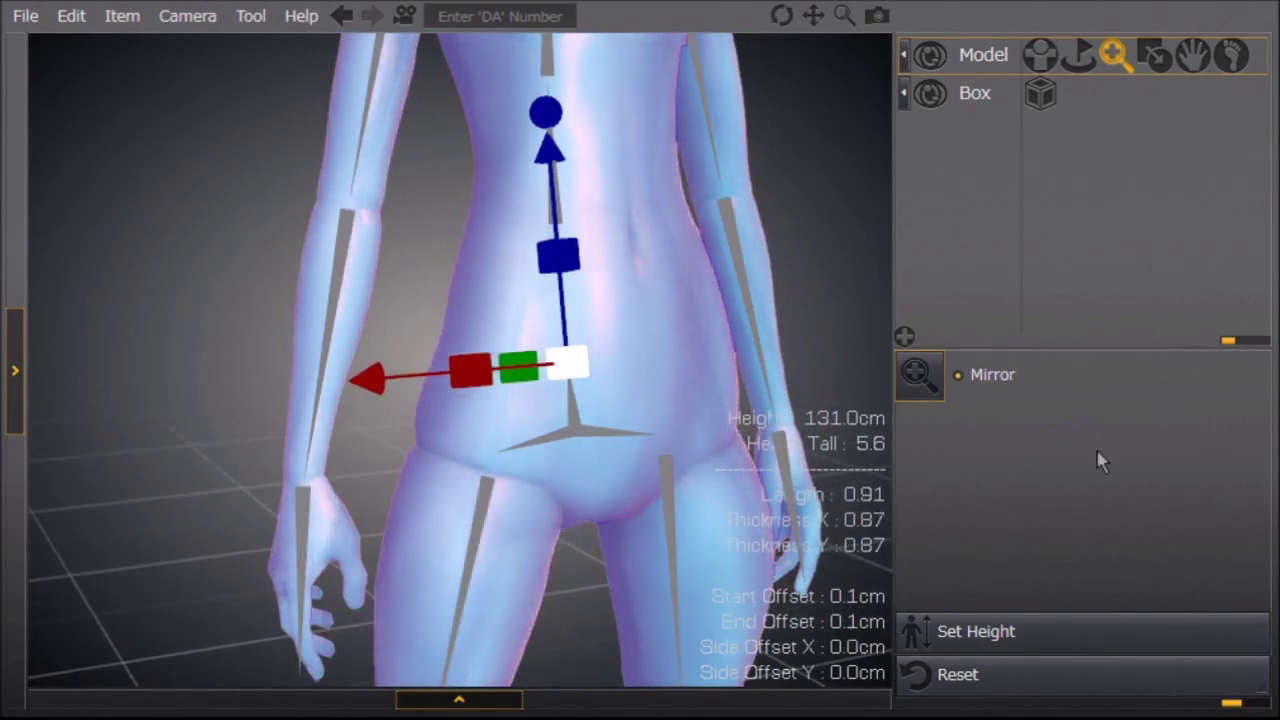
pyautogui.click(1248, 360)
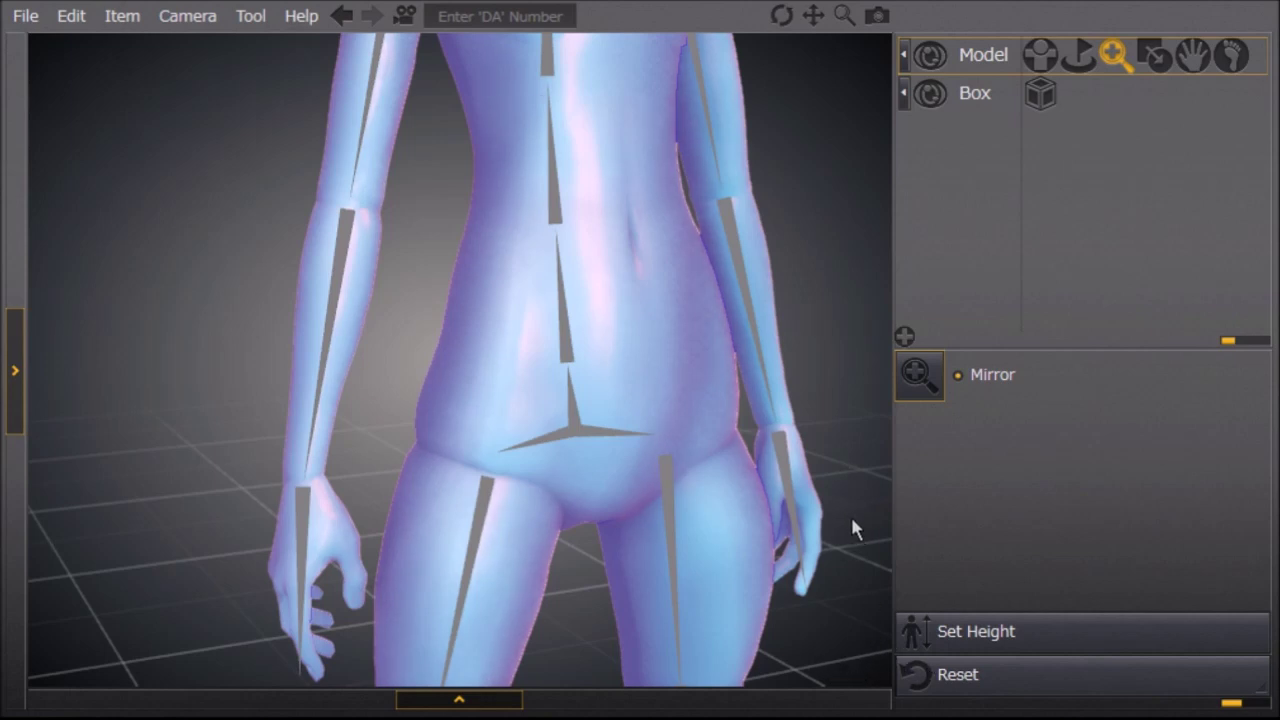
# Shorten the lower abdomen segment to length 0.69, with start and end offsets of -0.9 cm.
pyautogui.moveTo(852, 519)
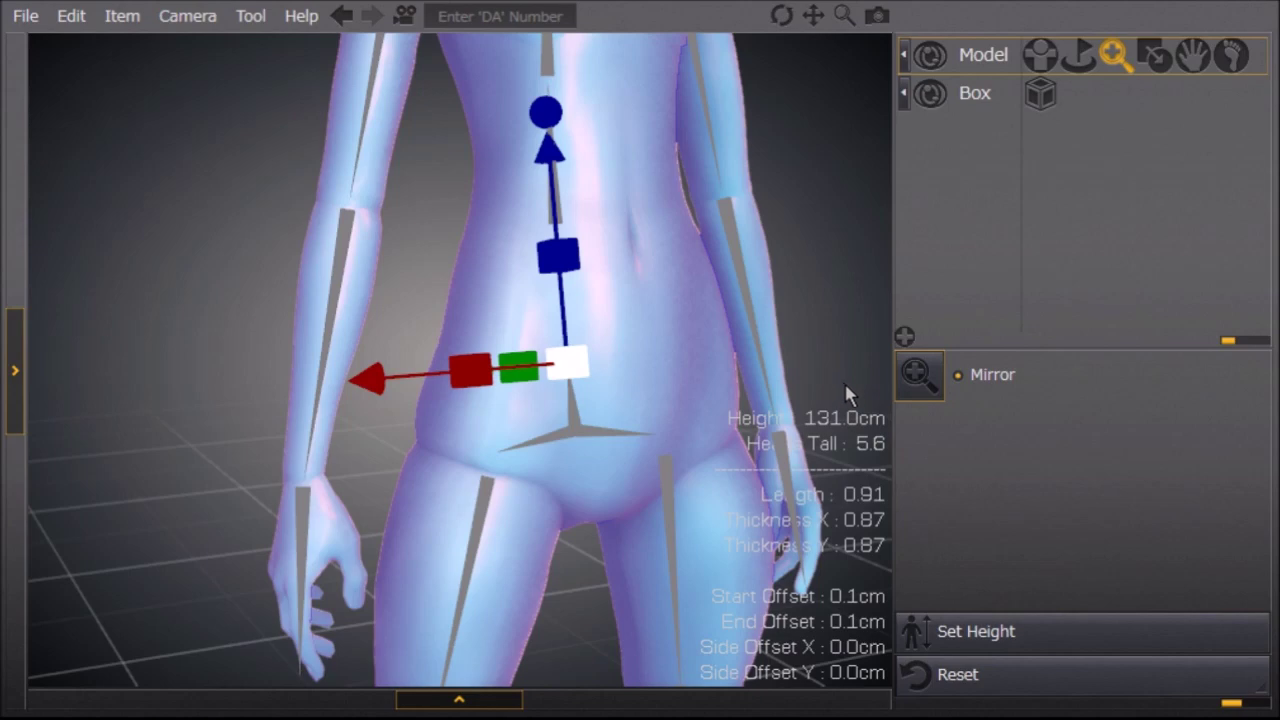
pyautogui.moveTo(846, 388)
pyautogui.mouseDown()
pyautogui.moveTo(841, 490)
pyautogui.moveTo(871, 710)
pyautogui.mouseUp()
pyautogui.scroll(-5, 1076, 470)
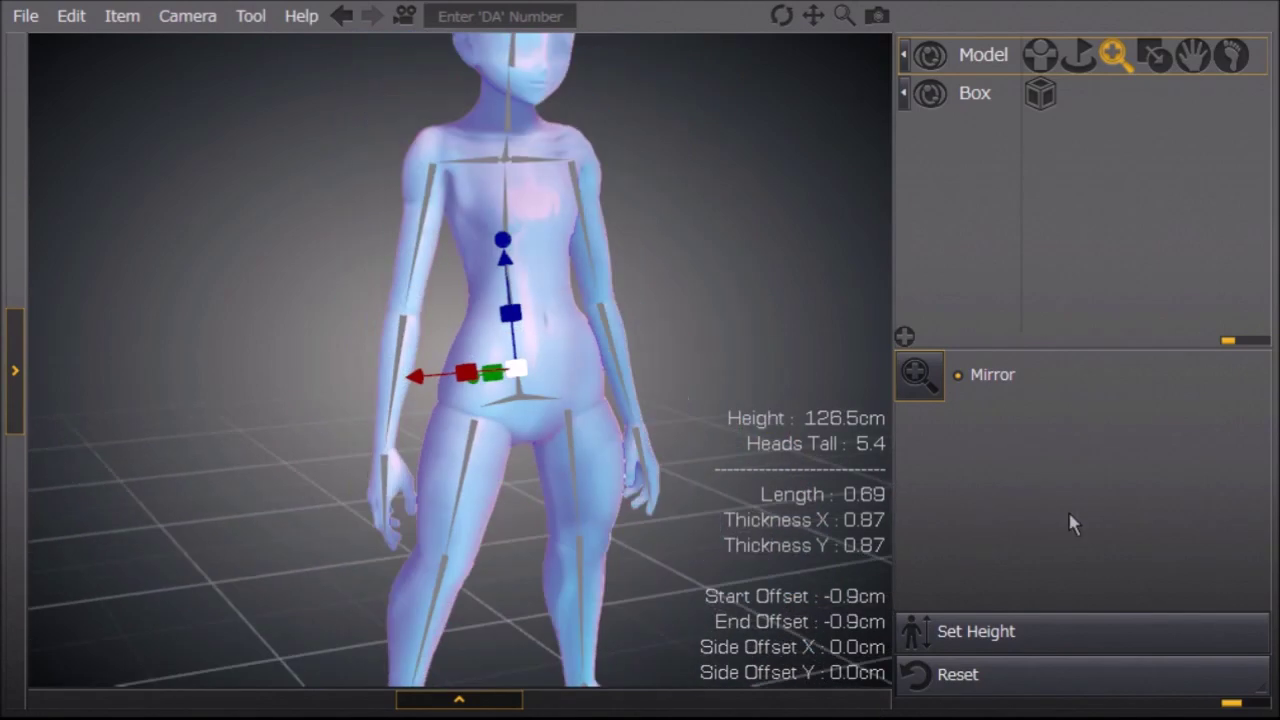
pyautogui.click(1066, 515)
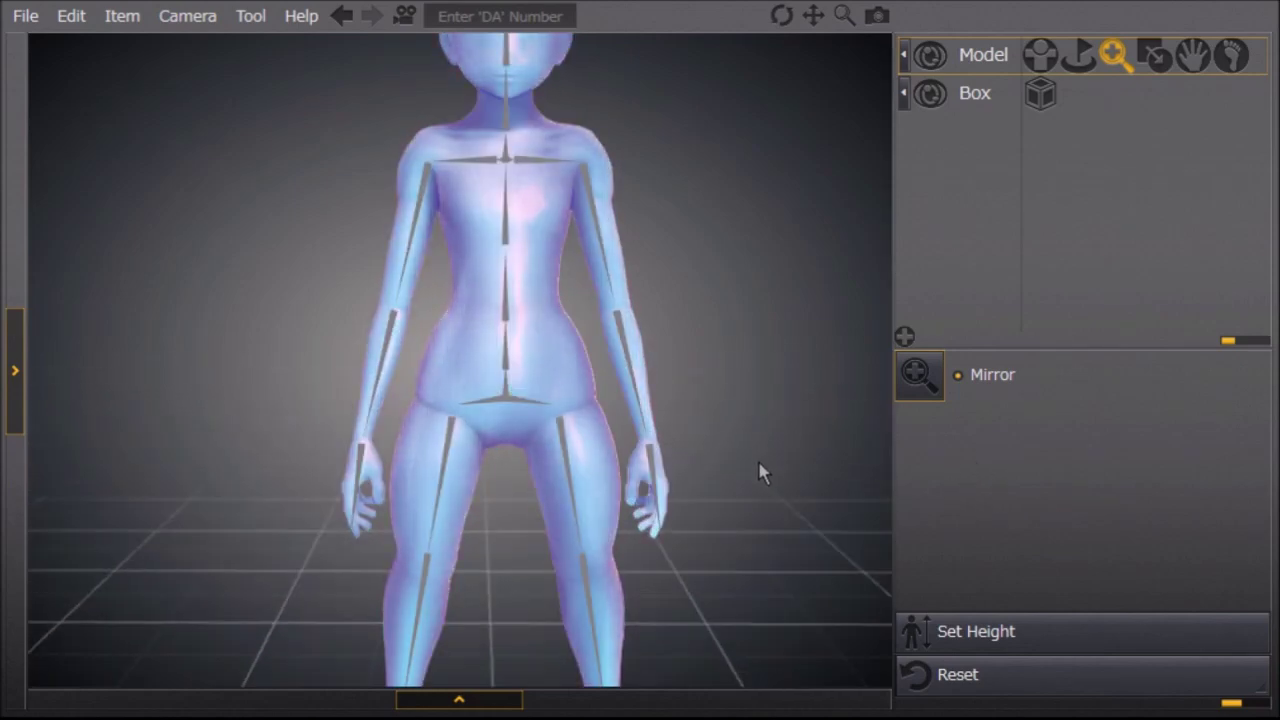
# Shorten the spine segment at the waist to length 0.75, with start and end offsets of -0.6 cm.
pyautogui.click(759, 462)
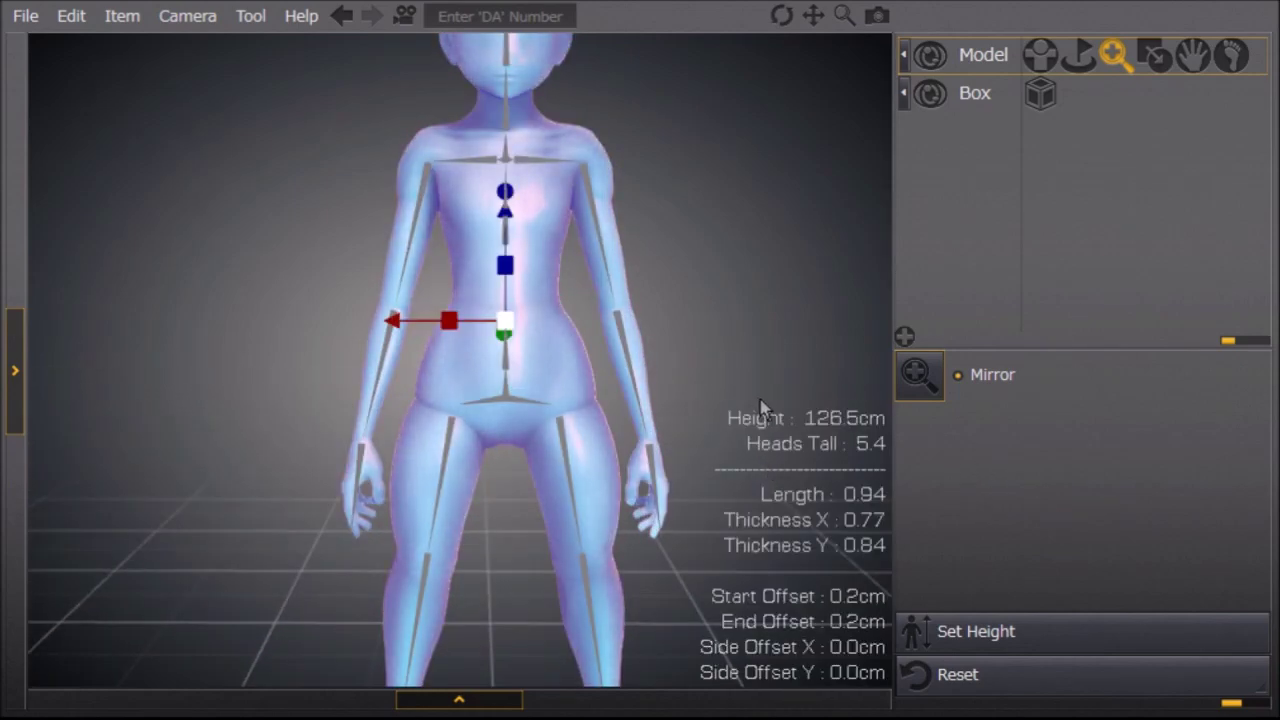
pyautogui.moveTo(759, 405); pyautogui.dragTo(759, 577)
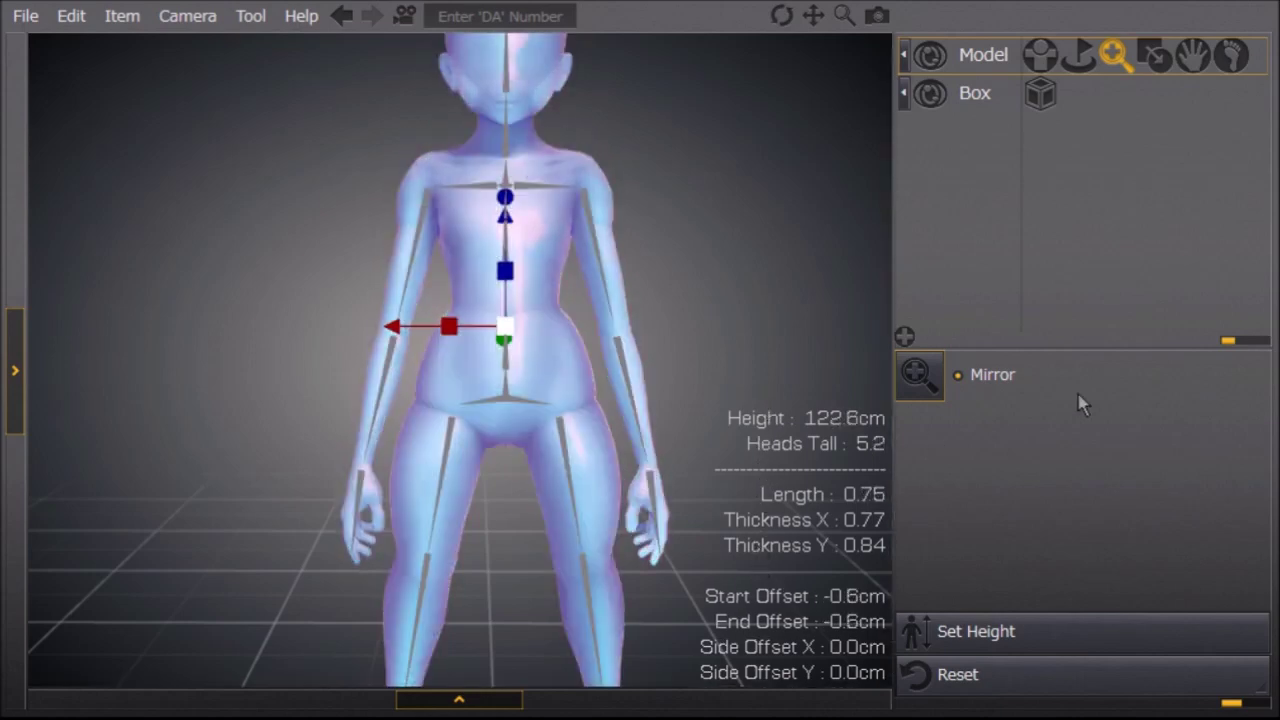
pyautogui.click(1144, 372)
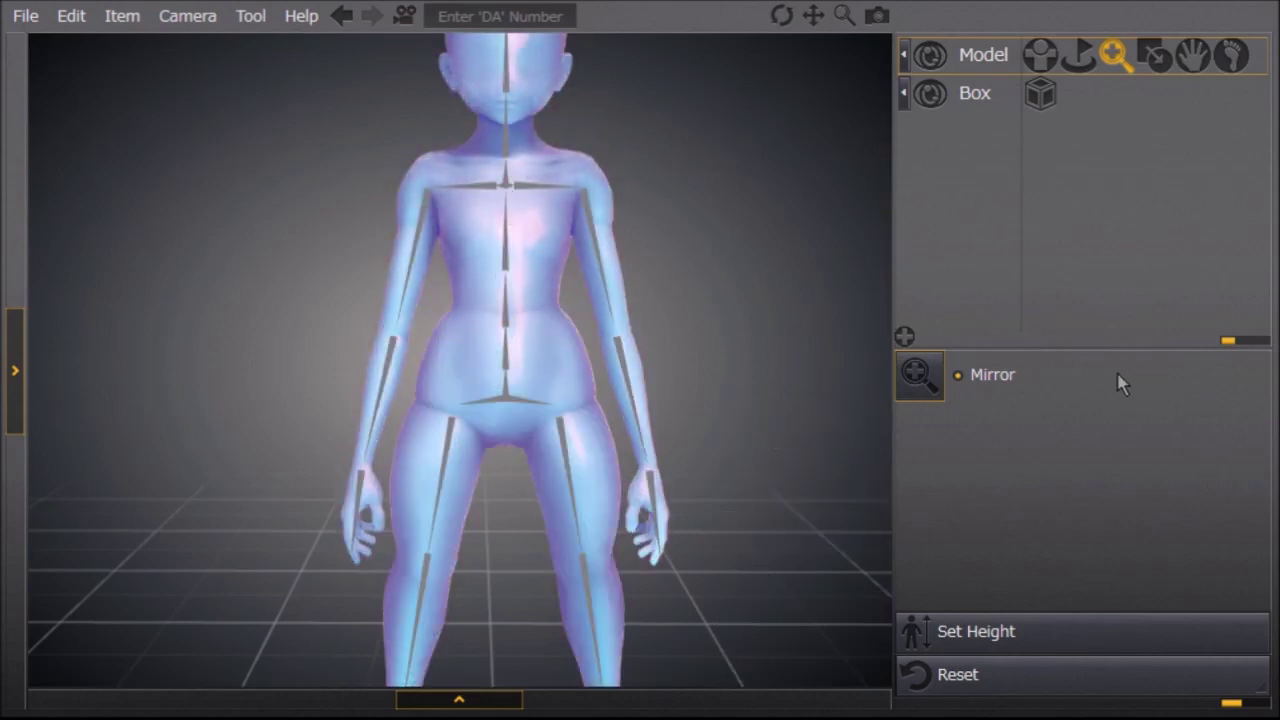
# Shorten the chest segment slightly.
pyautogui.click(760, 387)
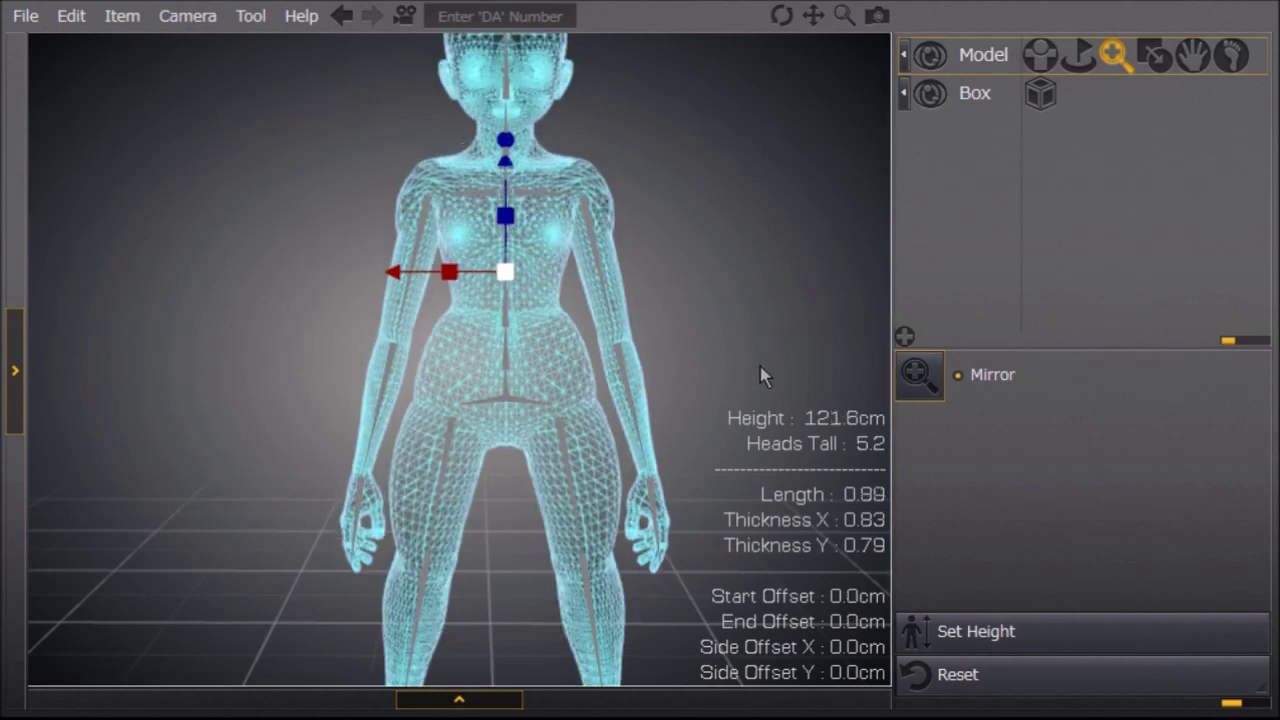
pyautogui.moveTo(760, 367); pyautogui.dragTo(757, 422)
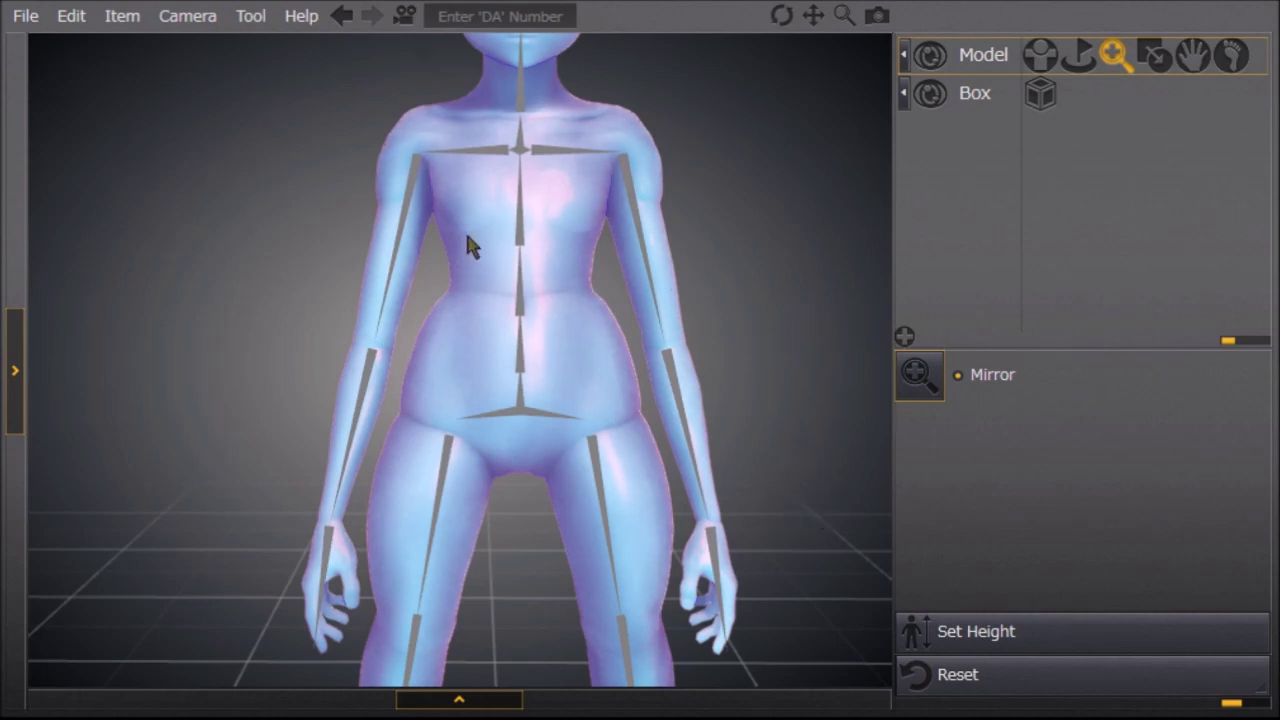
# Narrow the lower abdomen segment to thickness X 0.68 and the pelvis segment to thickness X of about 0.78.
pyautogui.click(788, 553)
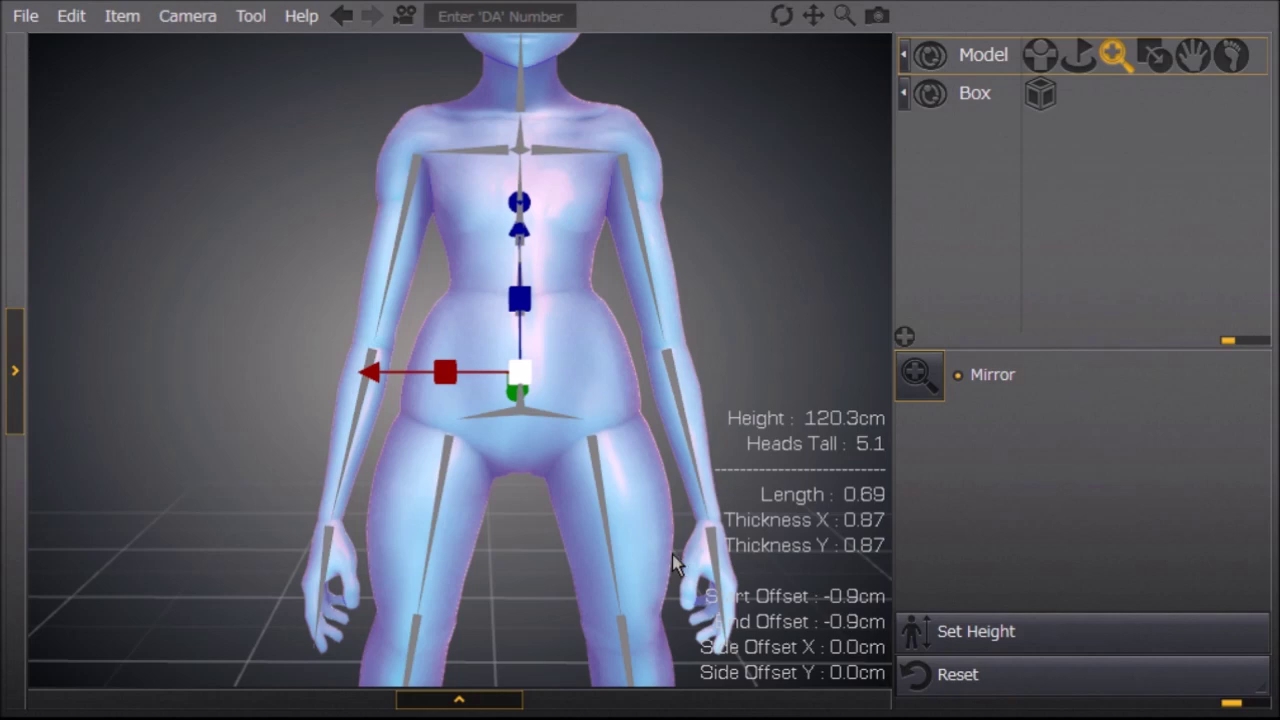
pyautogui.moveTo(672, 554)
pyautogui.mouseDown()
pyautogui.moveTo(792, 554)
pyautogui.moveTo(692, 564)
pyautogui.moveTo(994, 531)
pyautogui.moveTo(901, 531)
pyautogui.moveTo(921, 532)
pyautogui.mouseUp()
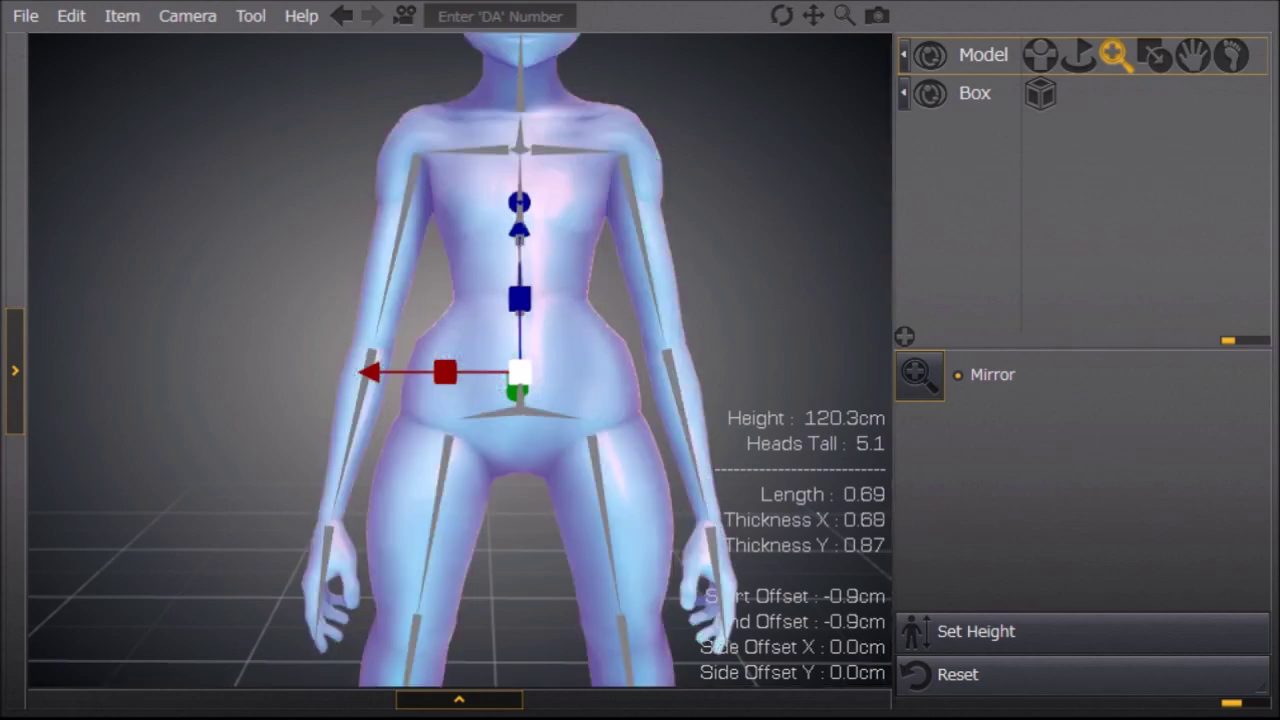
pyautogui.press('Escape')
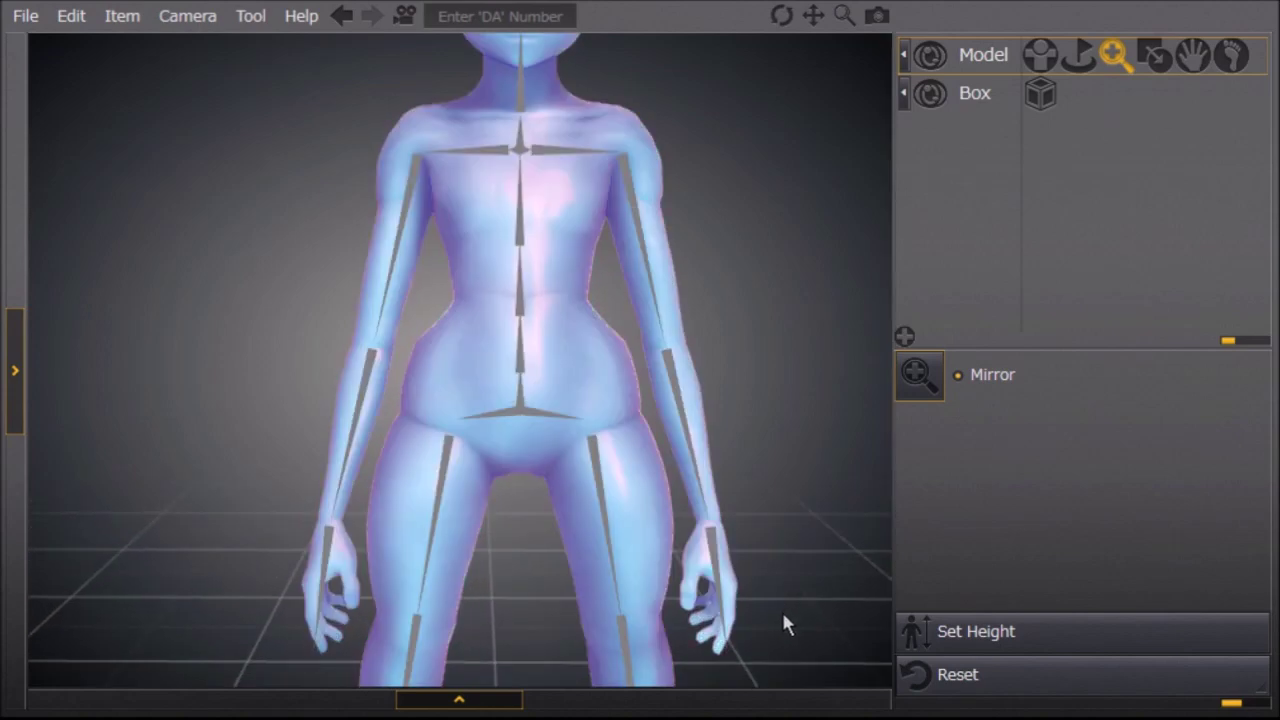
pyautogui.click(783, 614)
pyautogui.moveTo(672, 620); pyautogui.dragTo(800, 625)
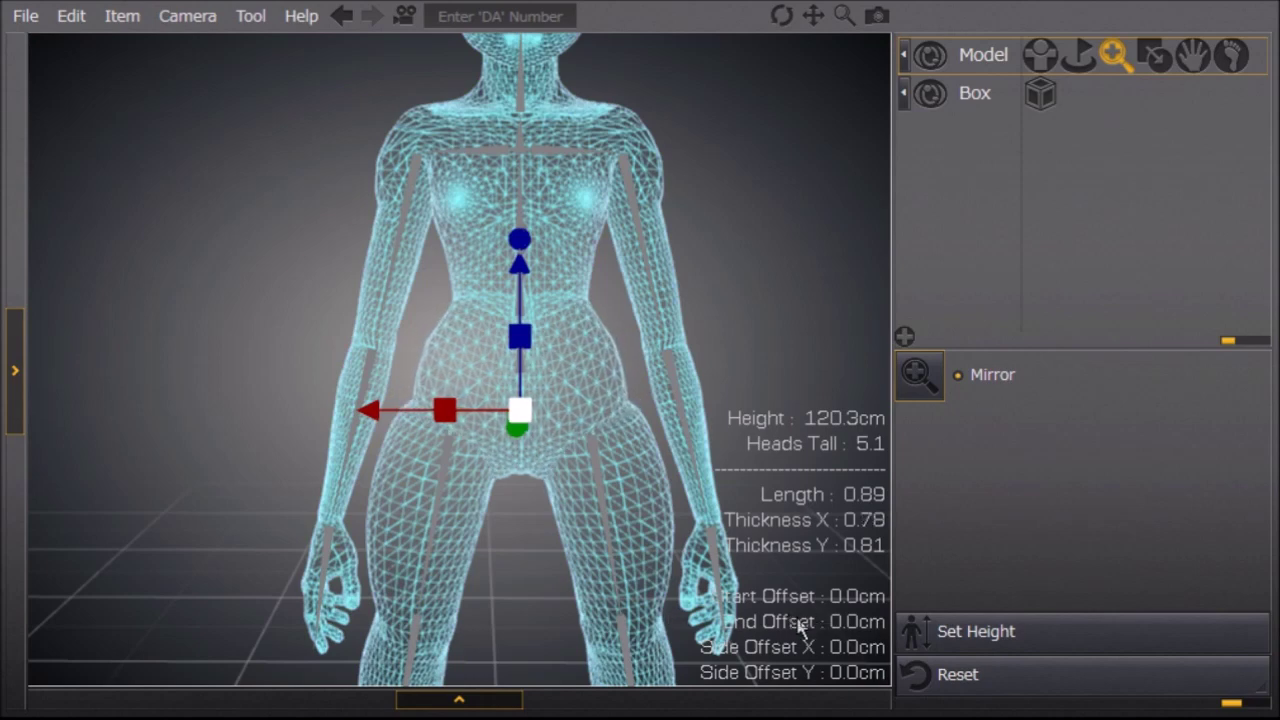
# Shift both thighs inward under the pelvis to a side offset X of about 1.5 cm.
pyautogui.click(898, 689)
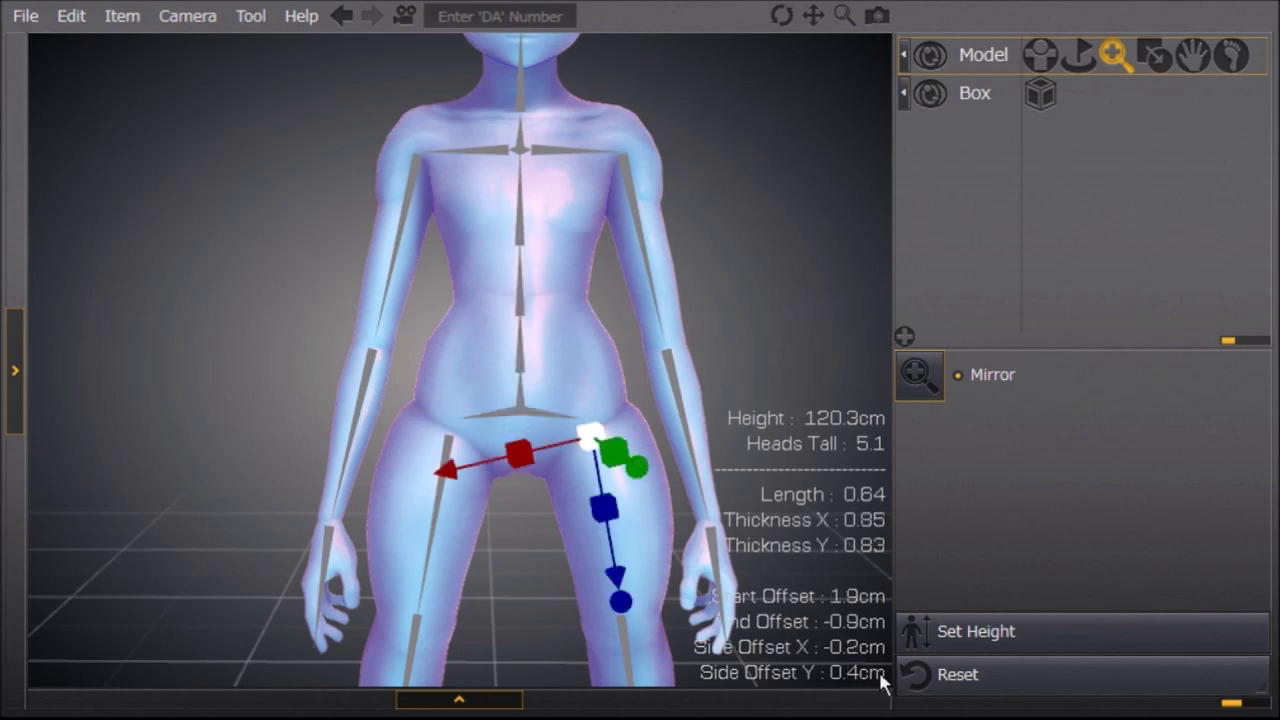
pyautogui.moveTo(791, 689)
pyautogui.mouseDown()
pyautogui.moveTo(686, 700)
pyautogui.moveTo(735, 700)
pyautogui.moveTo(688, 712)
pyautogui.moveTo(489, 712)
pyautogui.moveTo(514, 714)
pyautogui.mouseUp()
pyautogui.click(1141, 503)
pyautogui.moveTo(1137, 511)
pyautogui.mouseDown(button='right')
pyautogui.moveTo(1073, 460)
pyautogui.moveTo(885, 440)
pyautogui.moveTo(1134, 525)
pyautogui.mouseUp(button='right')
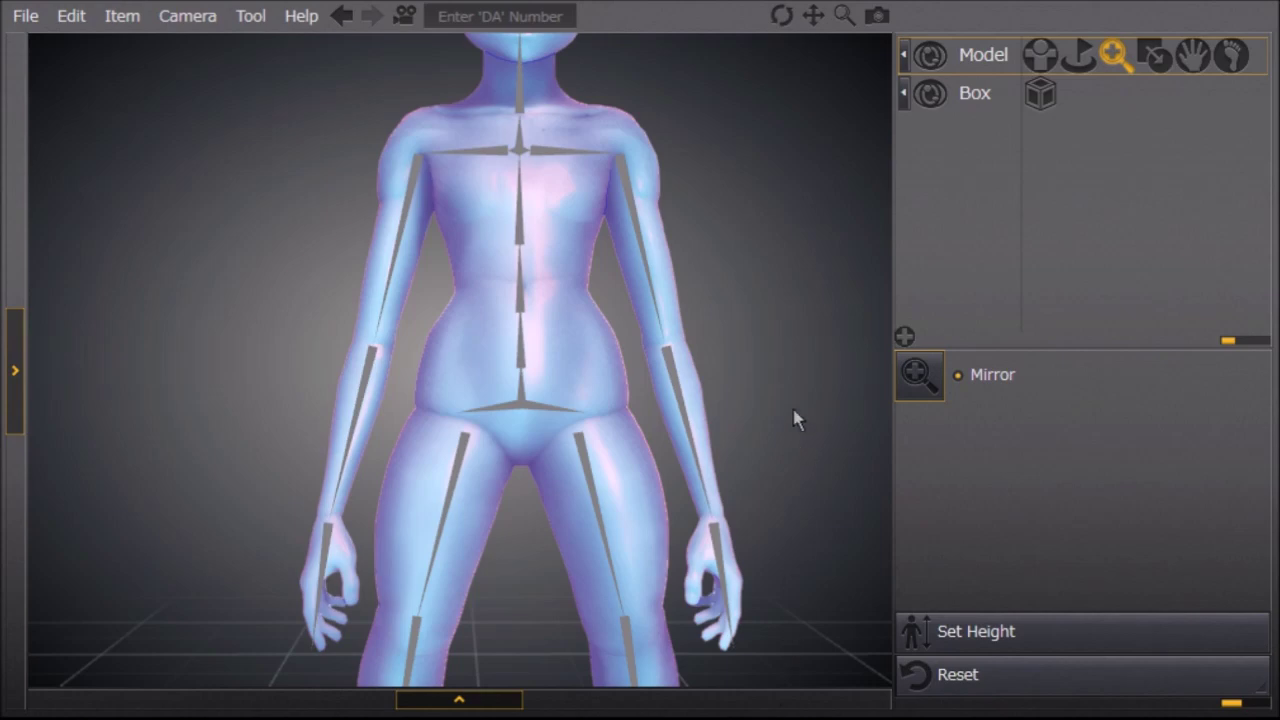
# Fine-tune both thighs by moving their upper ends slightly farther apart and shortening them a little.
pyautogui.hotkey('ctrl', 'z')
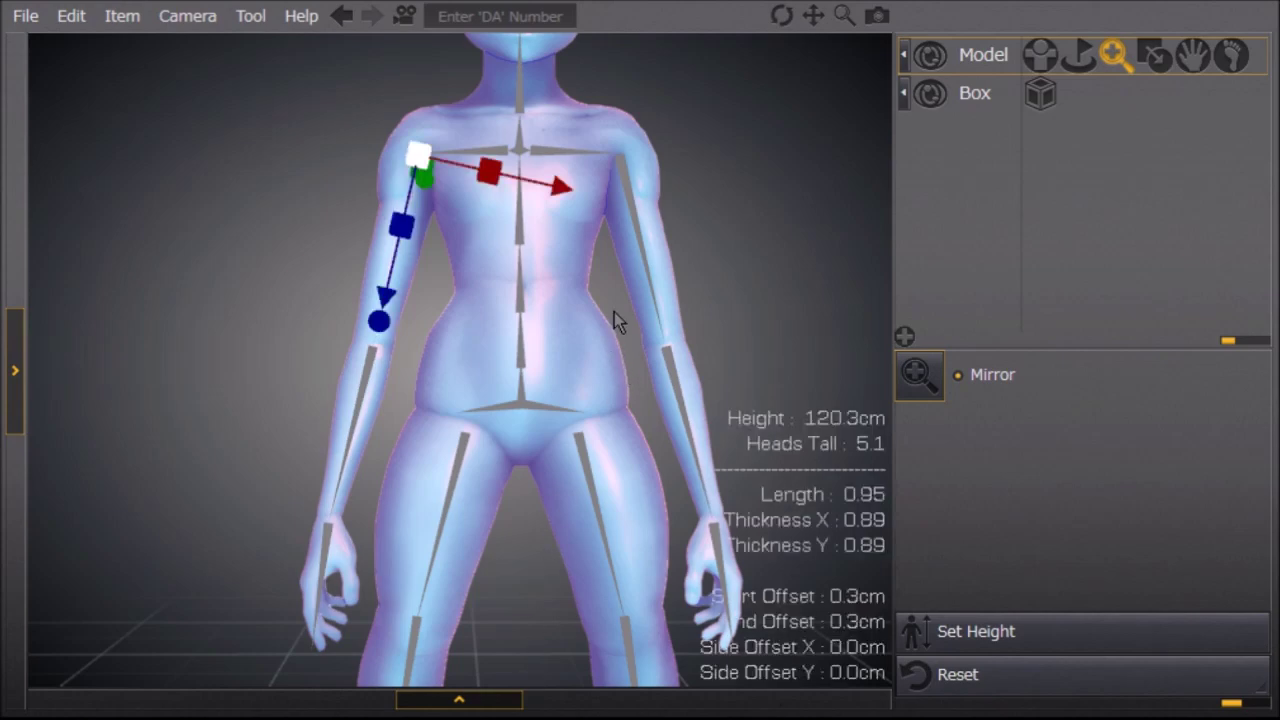
pyautogui.scroll(5, 586, 375)
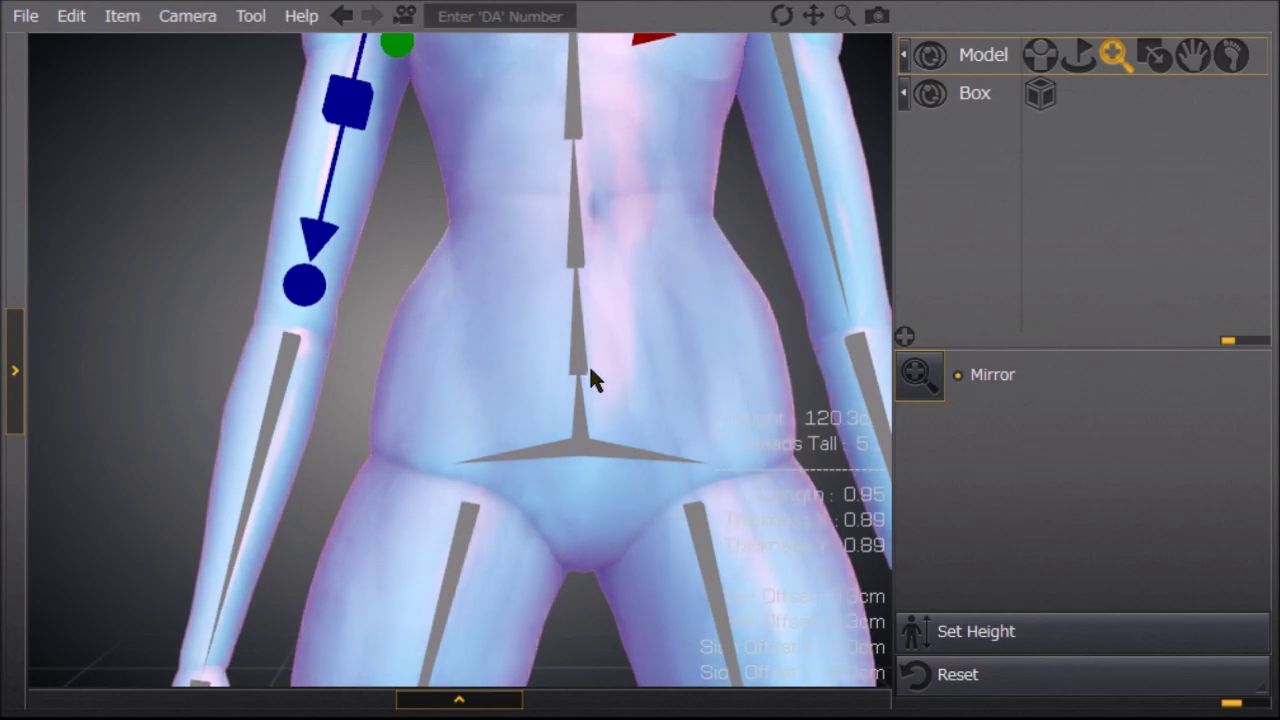
pyautogui.scroll(-4, 590, 375)
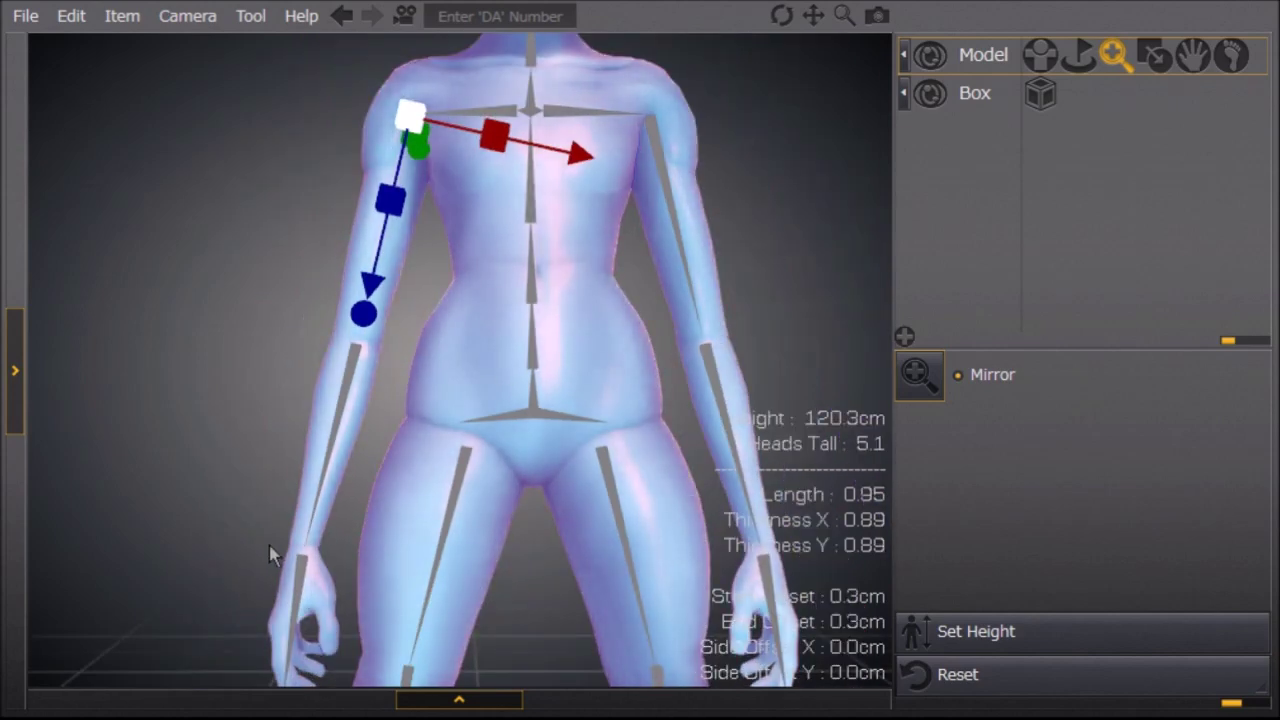
pyautogui.click(271, 546)
pyautogui.scroll(-4, 271, 546)
pyautogui.hotkey('ctrl', 'z')
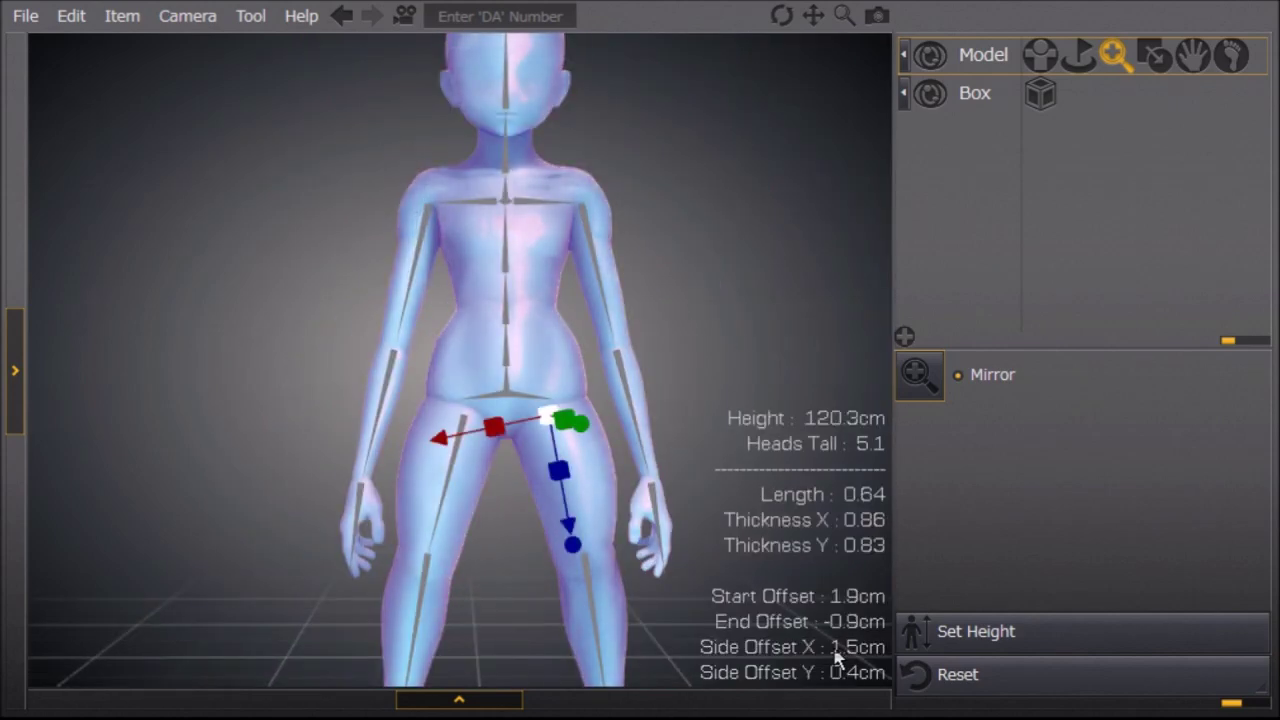
pyautogui.moveTo(843, 709)
pyautogui.mouseDown()
pyautogui.moveTo(818, 632)
pyautogui.moveTo(825, 668)
pyautogui.mouseUp()
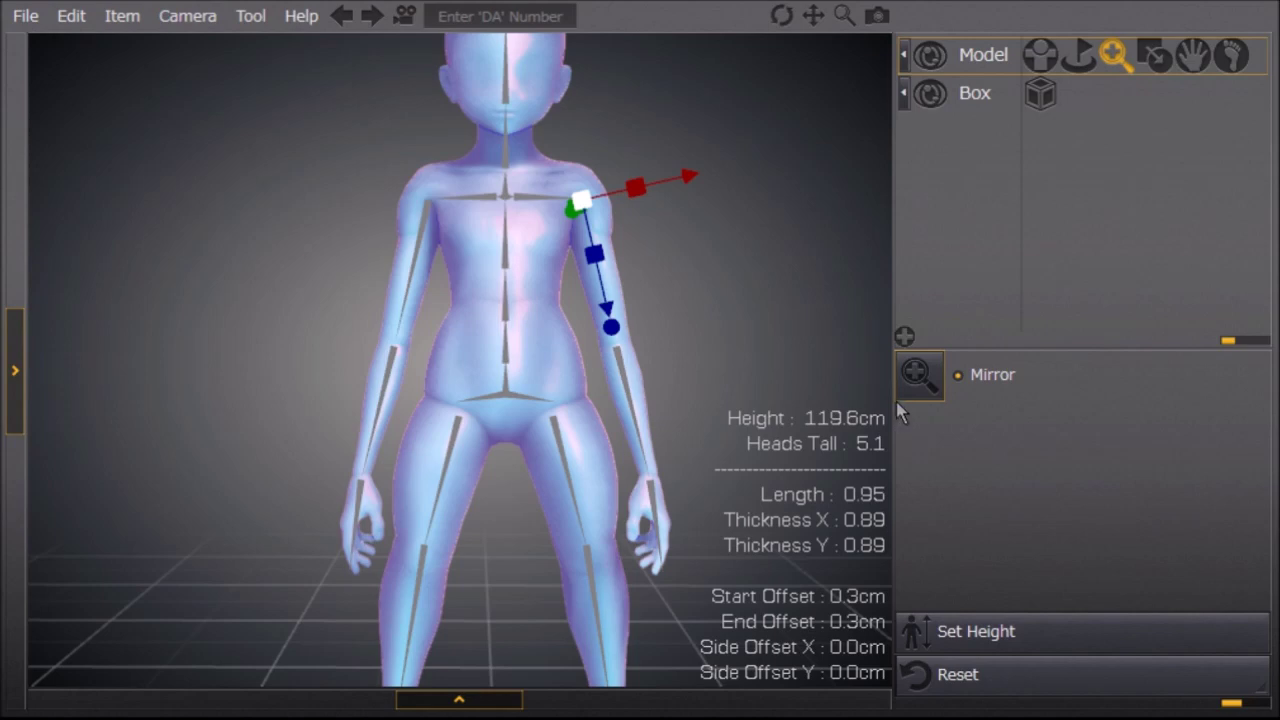
# Shorten the upper arms, and shorten the forearms to length 0.76 with start and end offsets of -0.6 cm.
pyautogui.moveTo(897, 380); pyautogui.dragTo(853, 215)
pyautogui.press('Down')
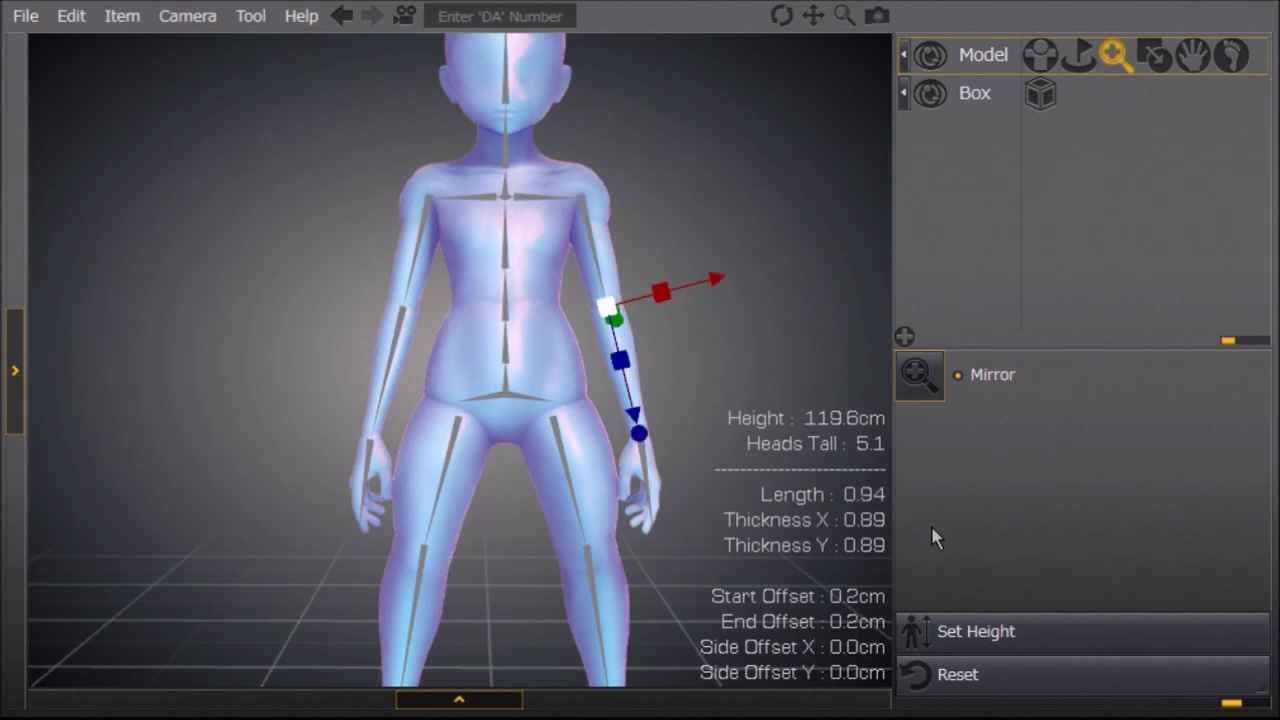
pyautogui.moveTo(937, 552); pyautogui.dragTo(886, 415)
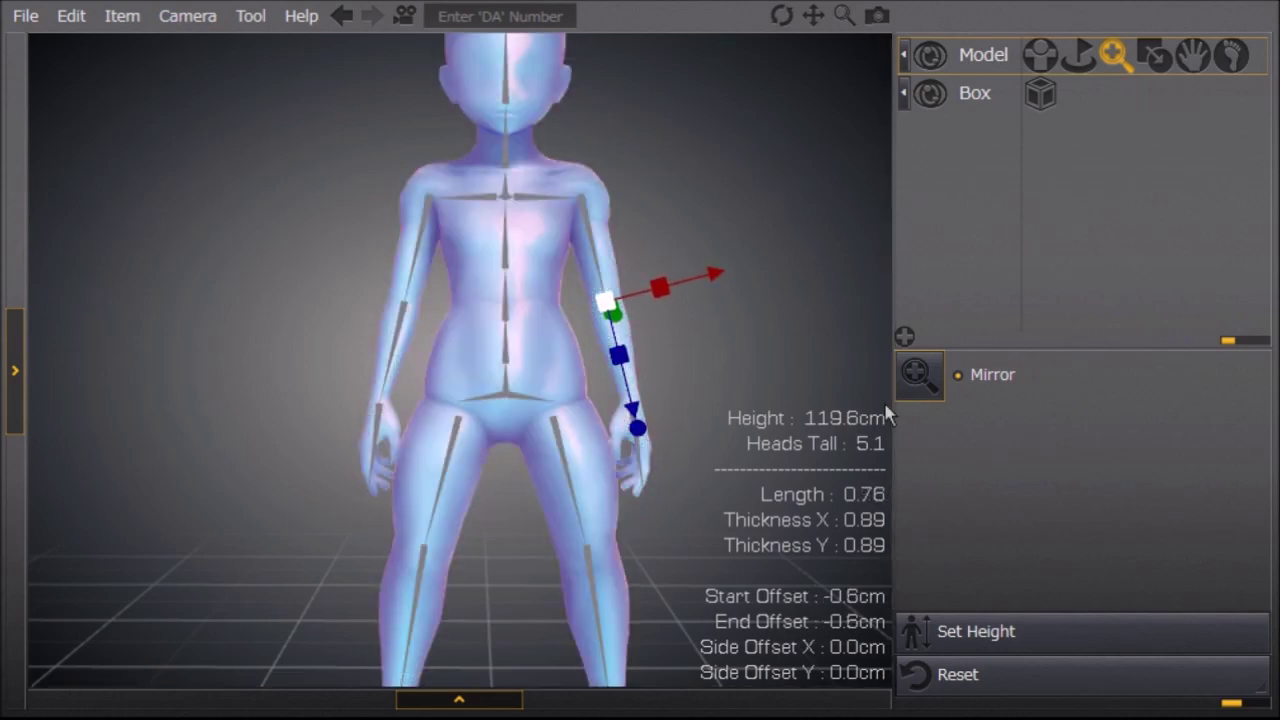
pyautogui.click(1041, 576)
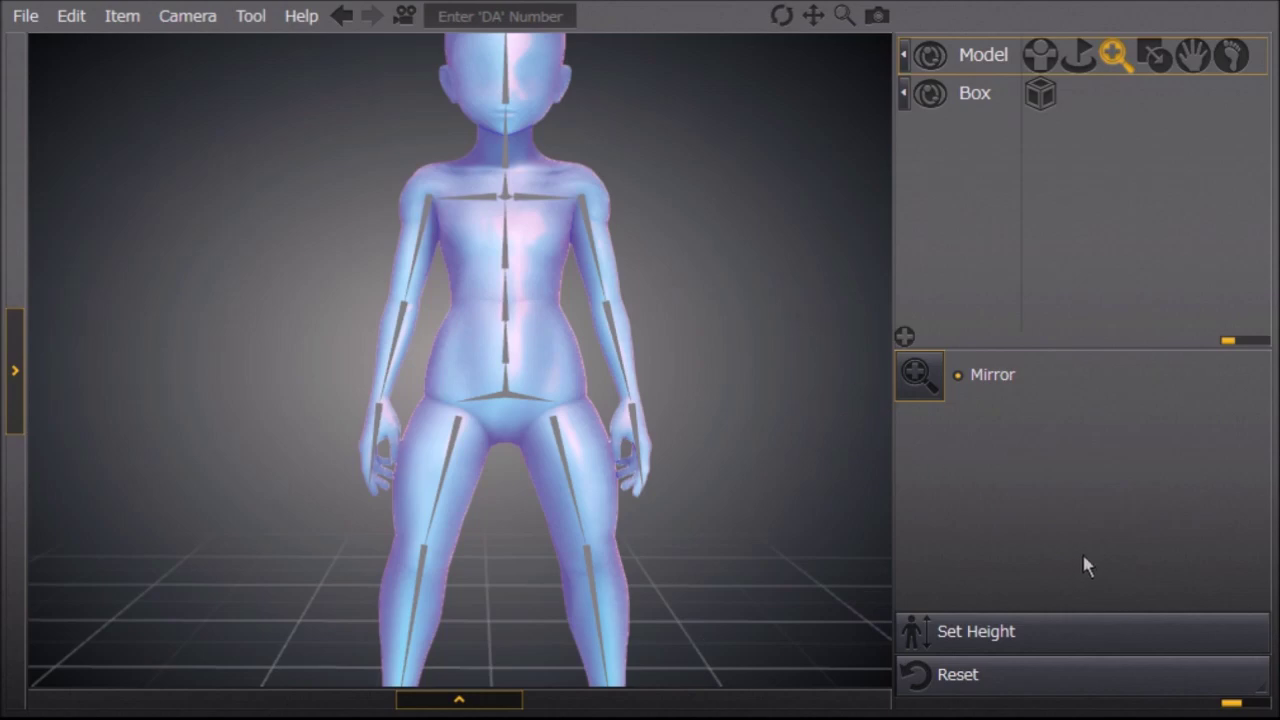
# Shorten both hands slightly from the wrist, checking them from an angle.
pyautogui.moveTo(1083, 556); pyautogui.dragTo(901, 574, button='right')
pyautogui.click(940, 635)
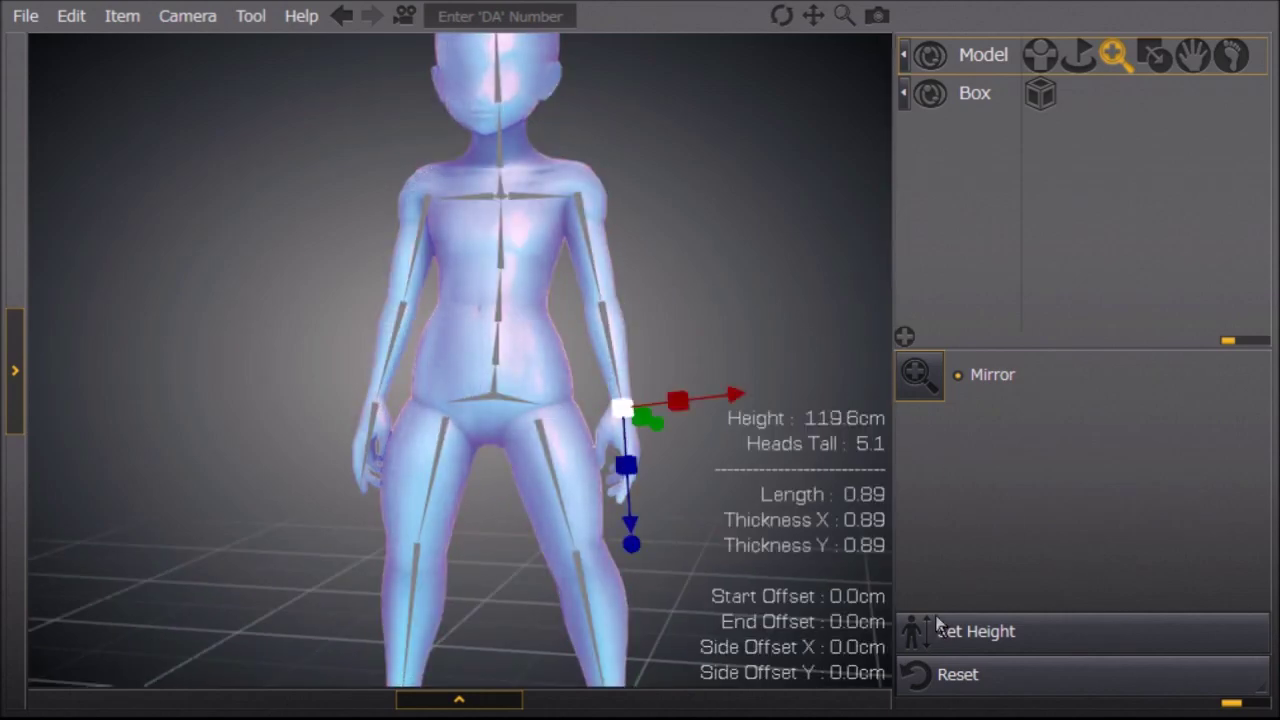
pyautogui.moveTo(934, 617)
pyautogui.mouseDown()
pyautogui.moveTo(957, 651)
pyautogui.moveTo(917, 588)
pyautogui.moveTo(952, 695)
pyautogui.mouseUp()
pyautogui.moveTo(650, 490)
pyautogui.mouseDown(button='right')
pyautogui.moveTo(440, 490)
pyautogui.moveTo(605, 490)
pyautogui.mouseUp(button='right')
pyautogui.click(650, 490)
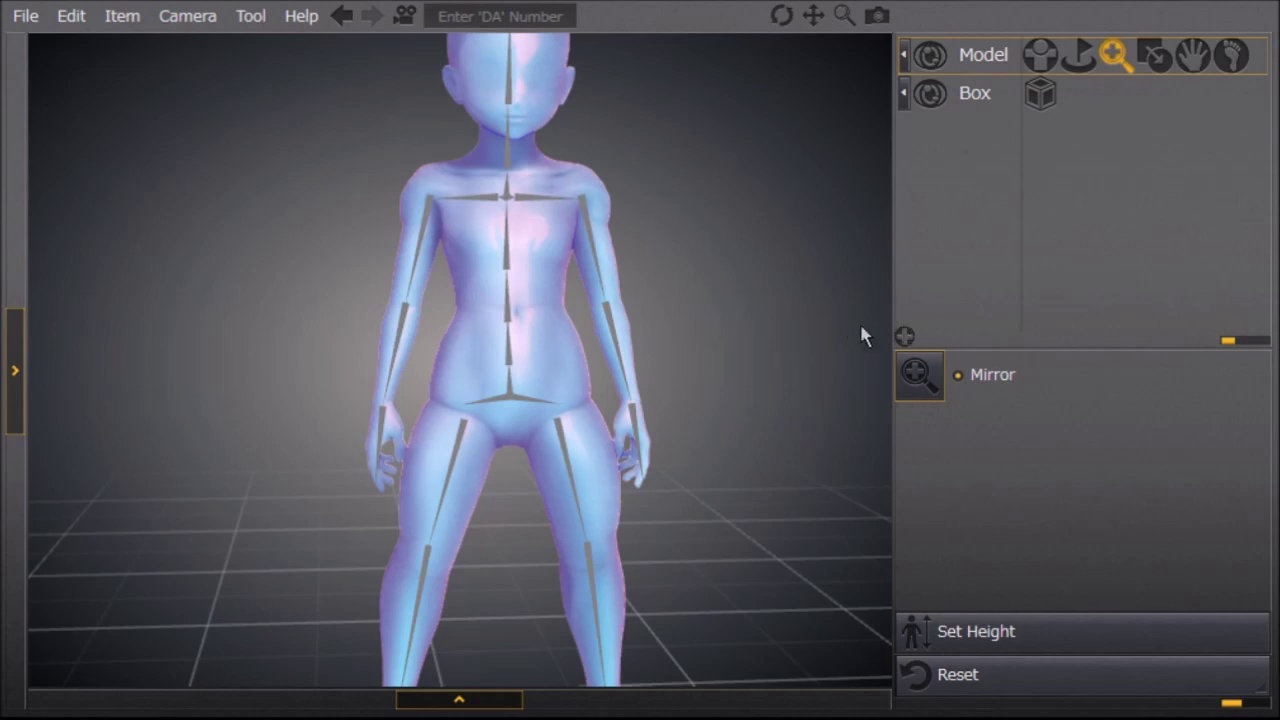
# Narrow the shoulders slightly by bringing both upper arms closer to the torso.
pyautogui.moveTo(859, 299)
pyautogui.mouseDown()
pyautogui.moveTo(766, 300)
pyautogui.moveTo(827, 310)
pyautogui.moveTo(816, 300)
pyautogui.mouseUp()
pyautogui.click(1108, 451)
pyautogui.moveTo(1108, 451); pyautogui.dragTo(1046, 430, button='right')
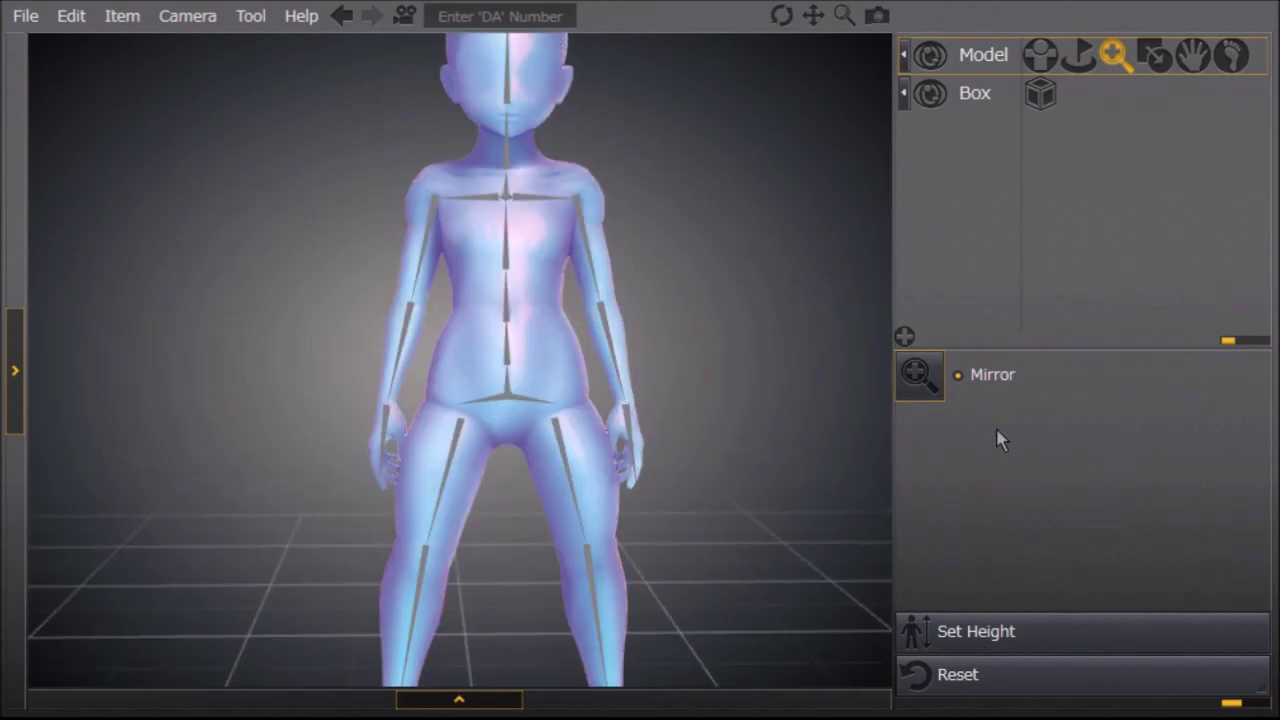
# Reduce the neck segment to length 0.81, thickness X 0.68 and thickness Y 0.69.
pyautogui.scroll(-4, 1020, 500)
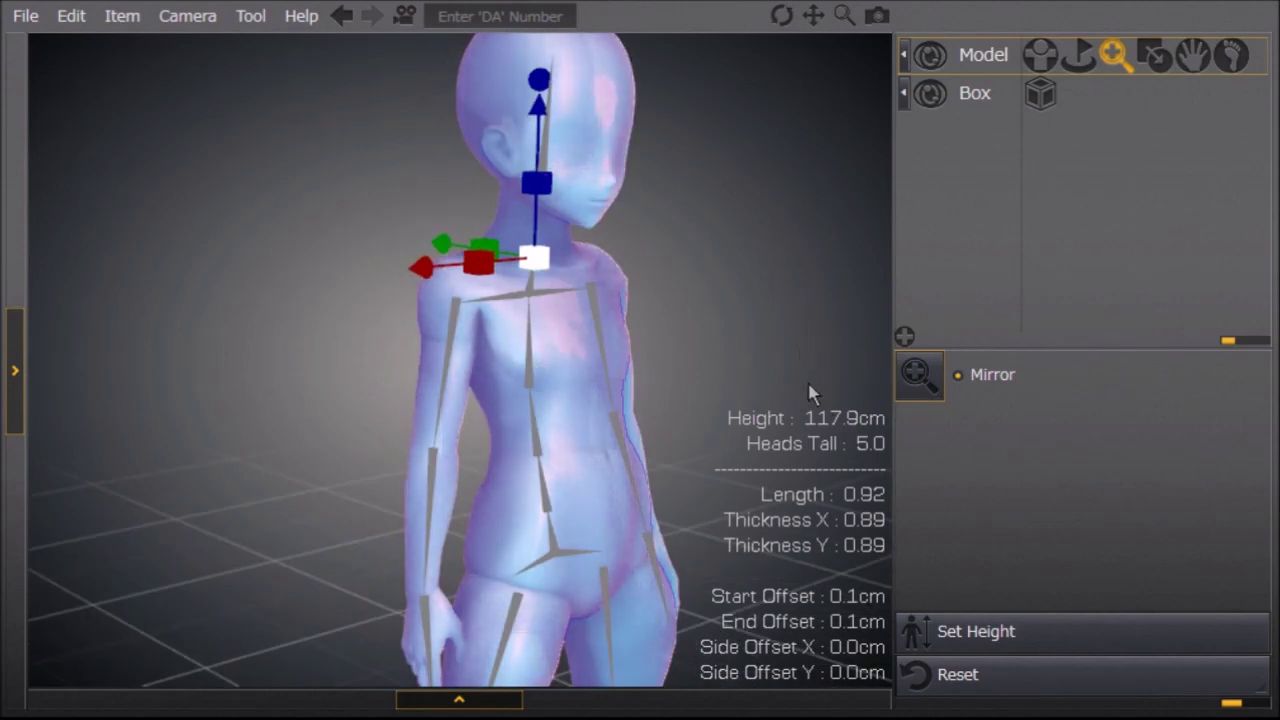
pyautogui.moveTo(812, 396); pyautogui.dragTo(768, 448)
pyautogui.moveTo(510, 466); pyautogui.dragTo(966, 419, button='right')
pyautogui.moveTo(746, 358); pyautogui.dragTo(612, 352)
pyautogui.moveTo(812, 550)
pyautogui.mouseDown(button='right')
pyautogui.moveTo(1000, 561)
pyautogui.moveTo(1116, 511)
pyautogui.moveTo(897, 586)
pyautogui.moveTo(1020, 592)
pyautogui.moveTo(783, 431)
pyautogui.mouseUp(button='right')
pyautogui.moveTo(718, 385)
pyautogui.mouseDown()
pyautogui.moveTo(605, 389)
pyautogui.moveTo(709, 437)
pyautogui.mouseUp()
pyautogui.moveTo(843, 617)
pyautogui.mouseDown(button='right')
pyautogui.moveTo(1146, 609)
pyautogui.moveTo(1086, 603)
pyautogui.moveTo(1114, 600)
pyautogui.moveTo(1126, 577)
pyautogui.moveTo(1037, 551)
pyautogui.moveTo(1194, 540)
pyautogui.moveTo(1049, 506)
pyautogui.mouseUp(button='right')
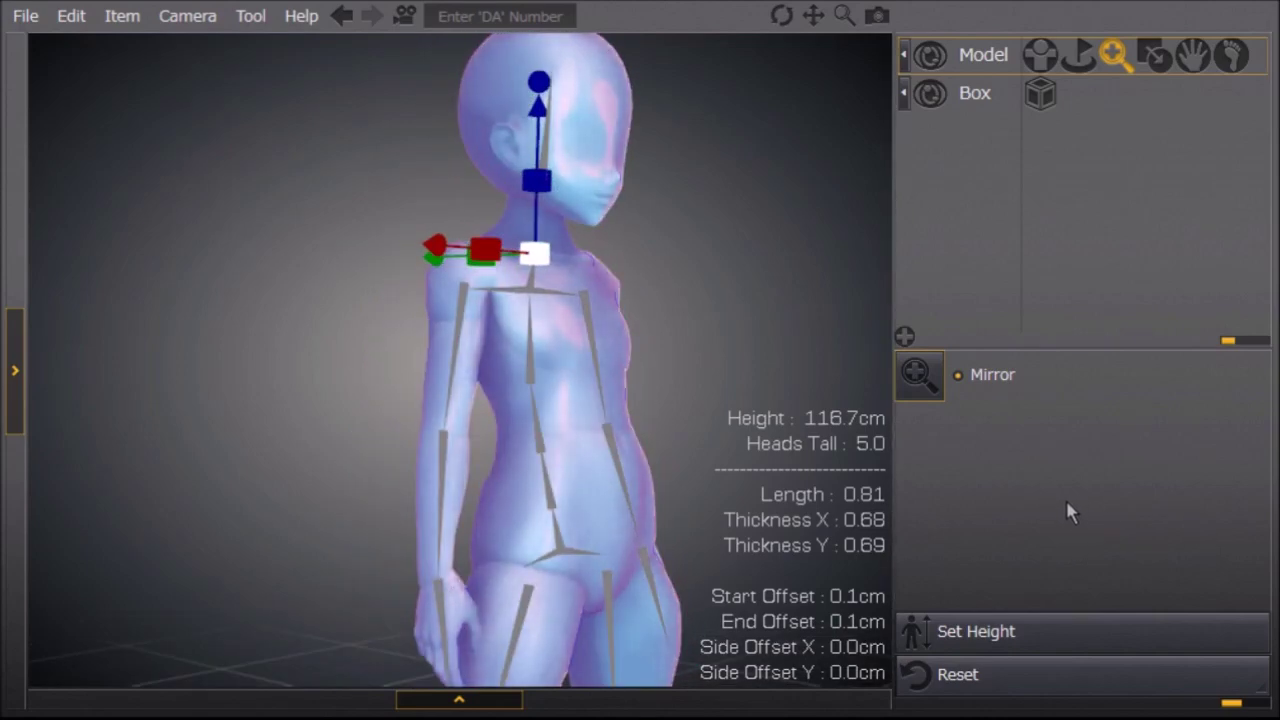
# Lengthen the neck segment to 0.92 with start and end offsets of 0.7 cm.
pyautogui.click(846, 237)
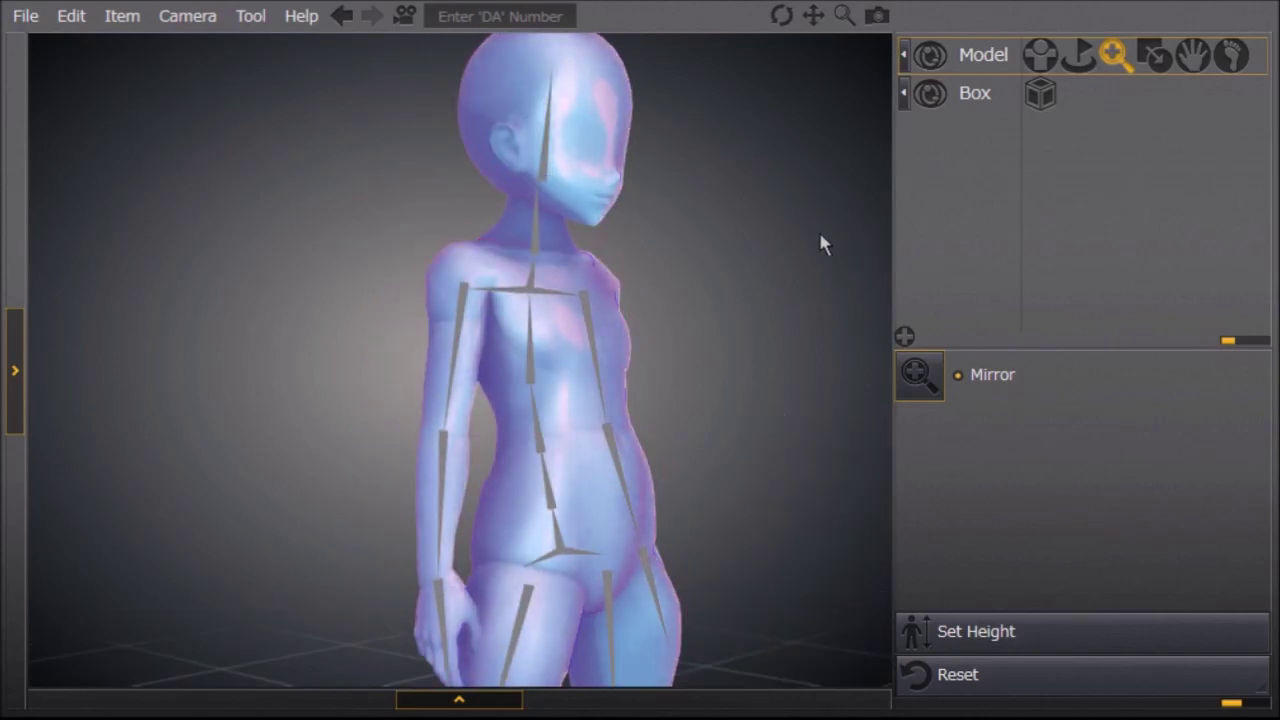
pyautogui.hotkey('ctrl', 'z')
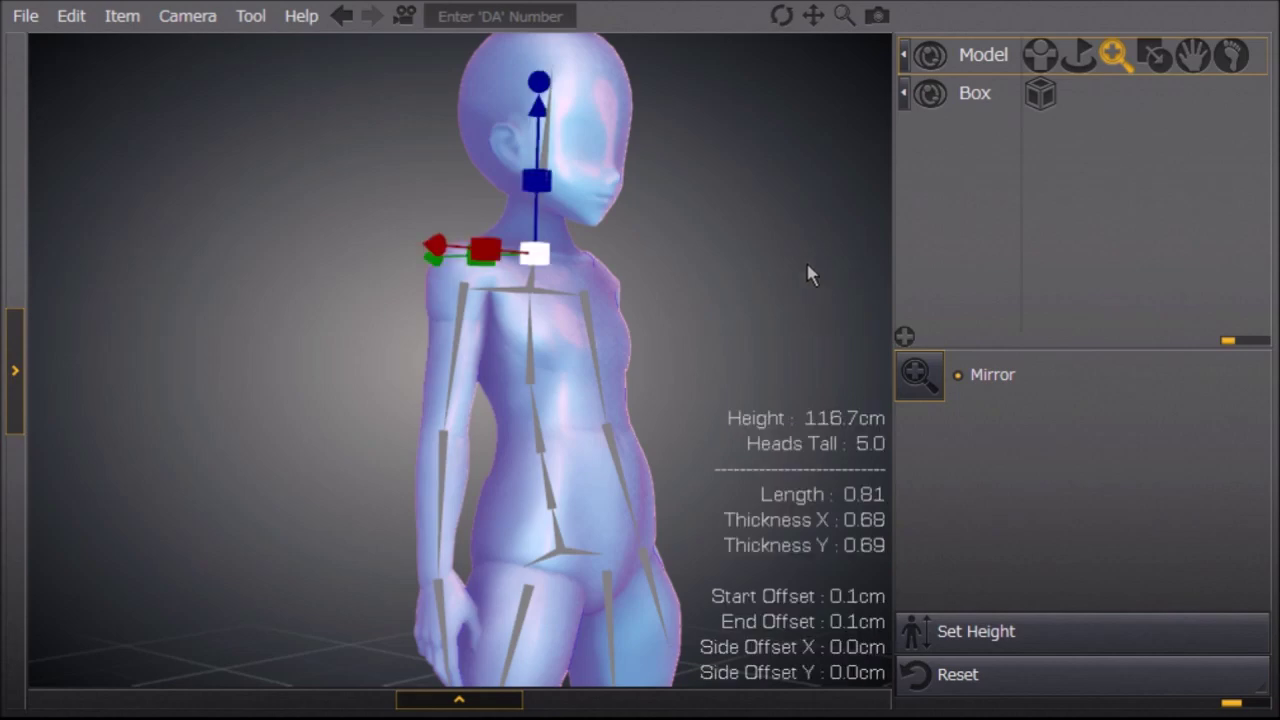
pyautogui.moveTo(806, 261); pyautogui.dragTo(798, 117)
pyautogui.moveTo(1036, 374)
pyautogui.mouseDown(button='right')
pyautogui.moveTo(1005, 423)
pyautogui.moveTo(973, 416)
pyautogui.mouseUp(button='right')
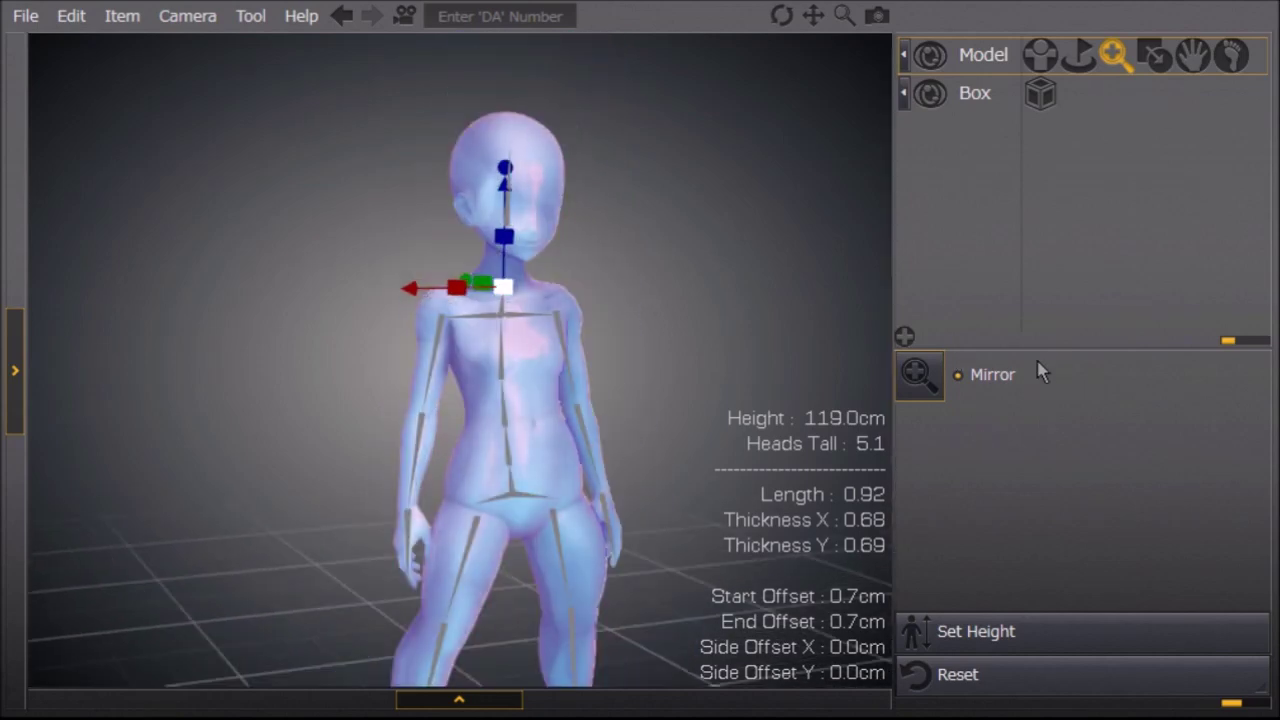
pyautogui.click(1041, 371)
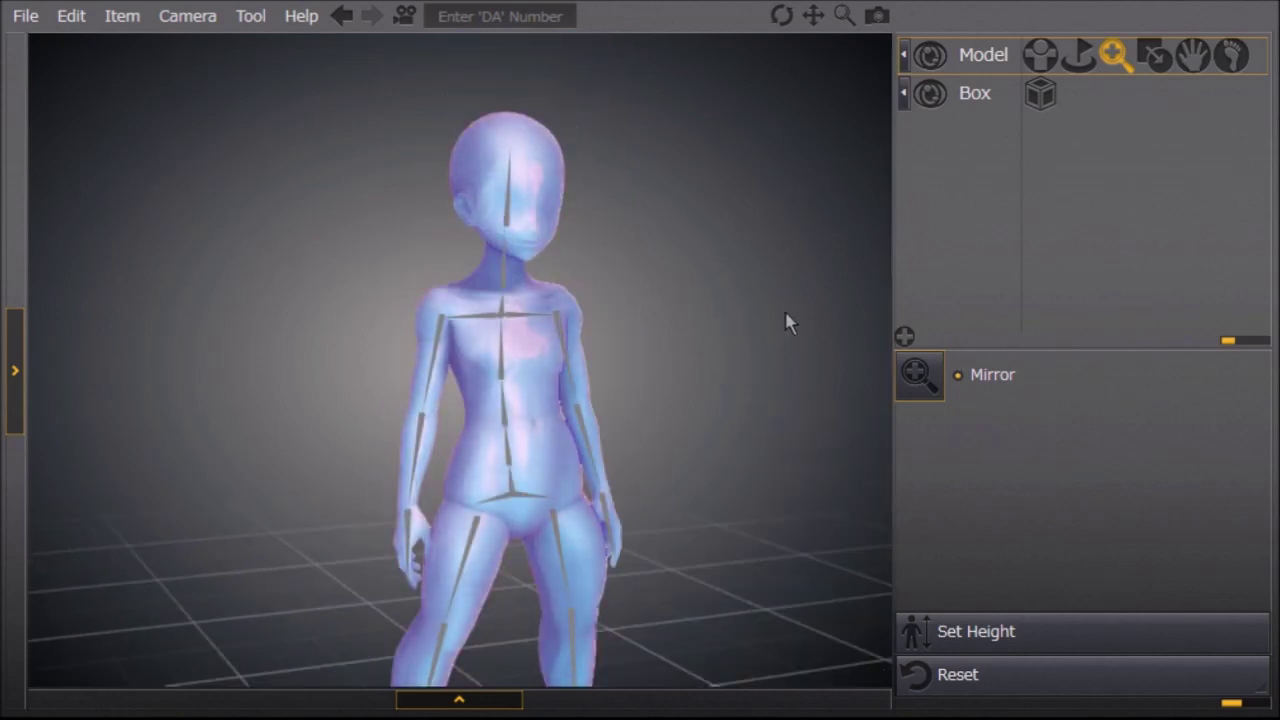
# Enlarge the whole head so it is clearly bigger relative to the body.
pyautogui.click(757, 324)
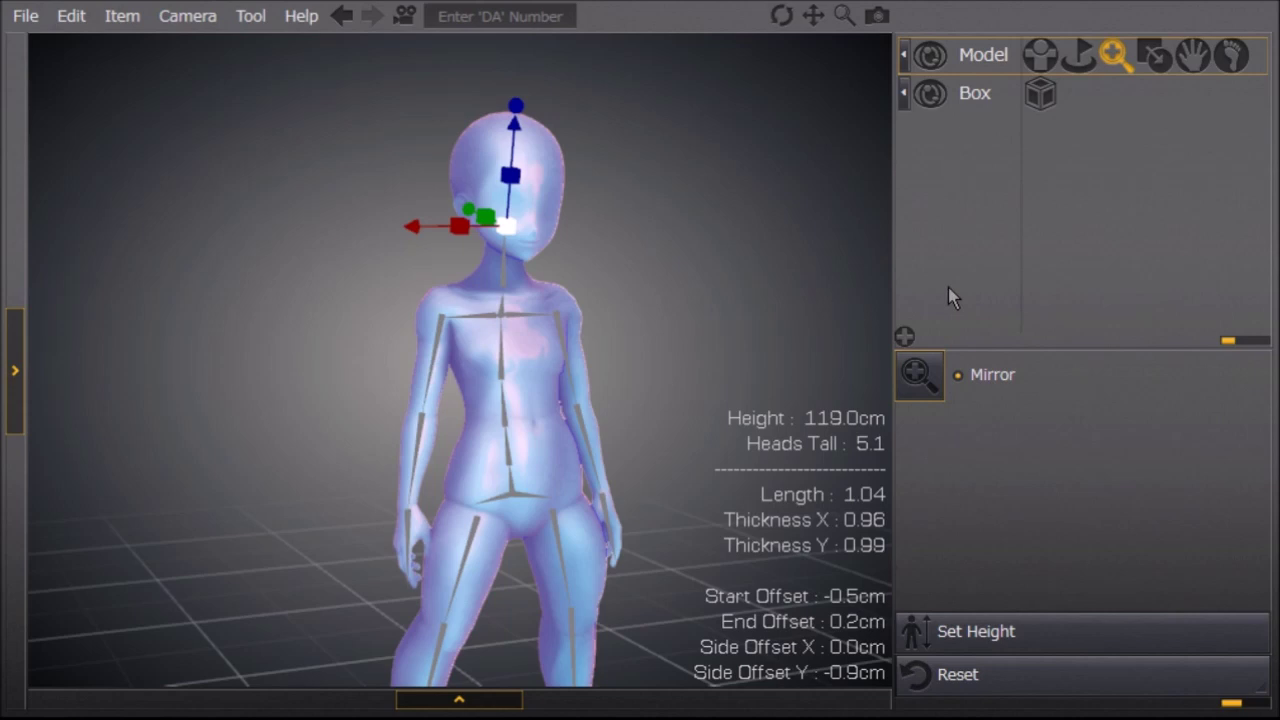
pyautogui.scroll(-2, 1020, 464)
pyautogui.click(1036, 517)
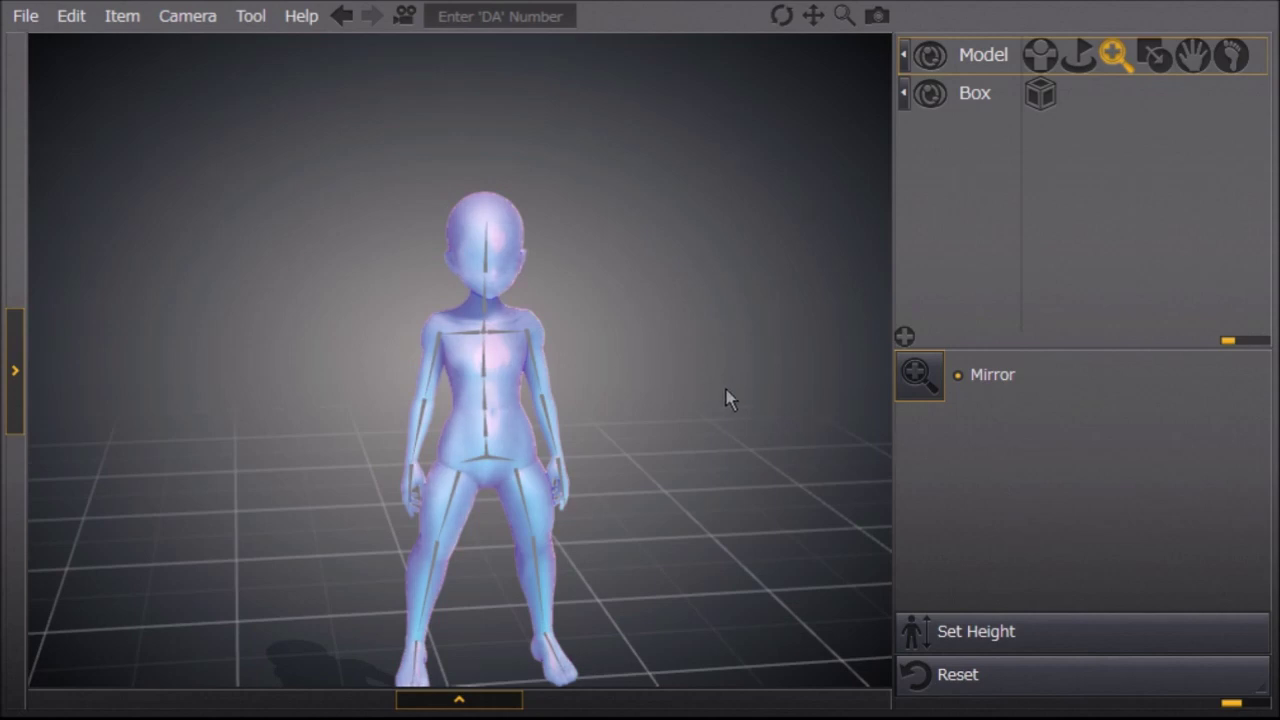
pyautogui.hotkey('ctrl', 'z')
pyautogui.moveTo(731, 415); pyautogui.dragTo(897, 300)
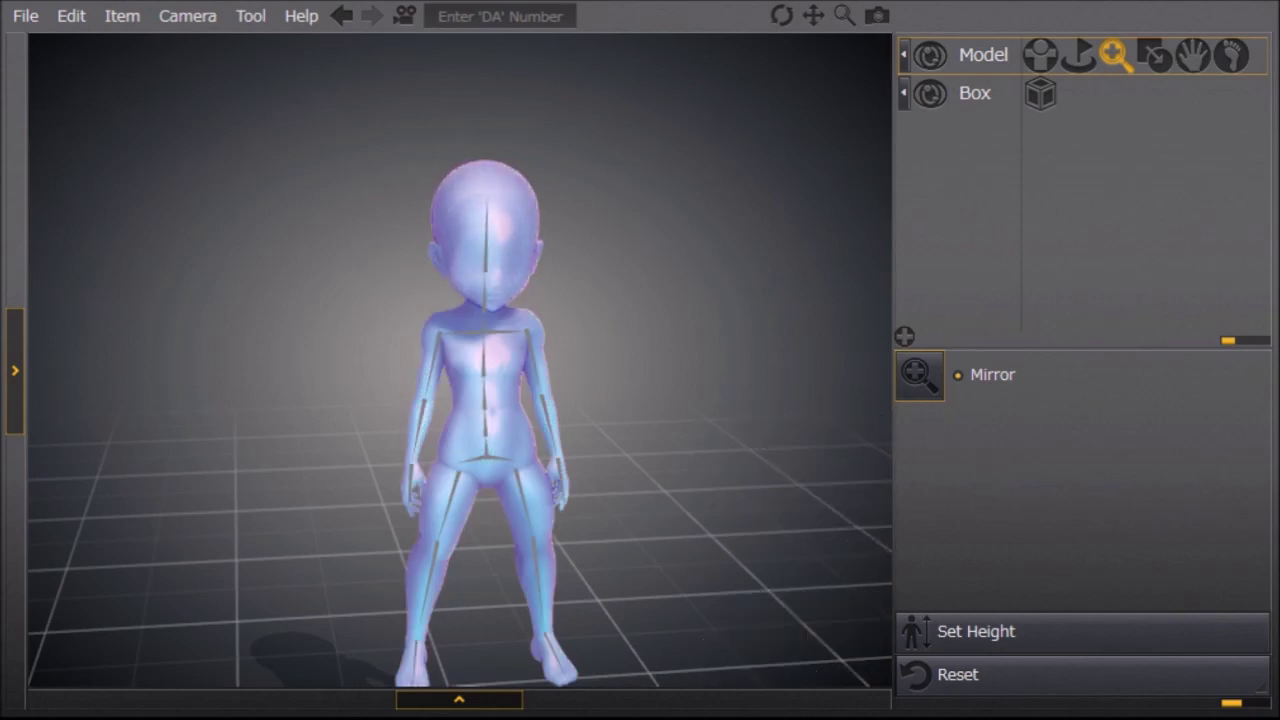
# Pose the right hand and the left hand with presets loaded from the hand library.
pyautogui.click(1040, 55)
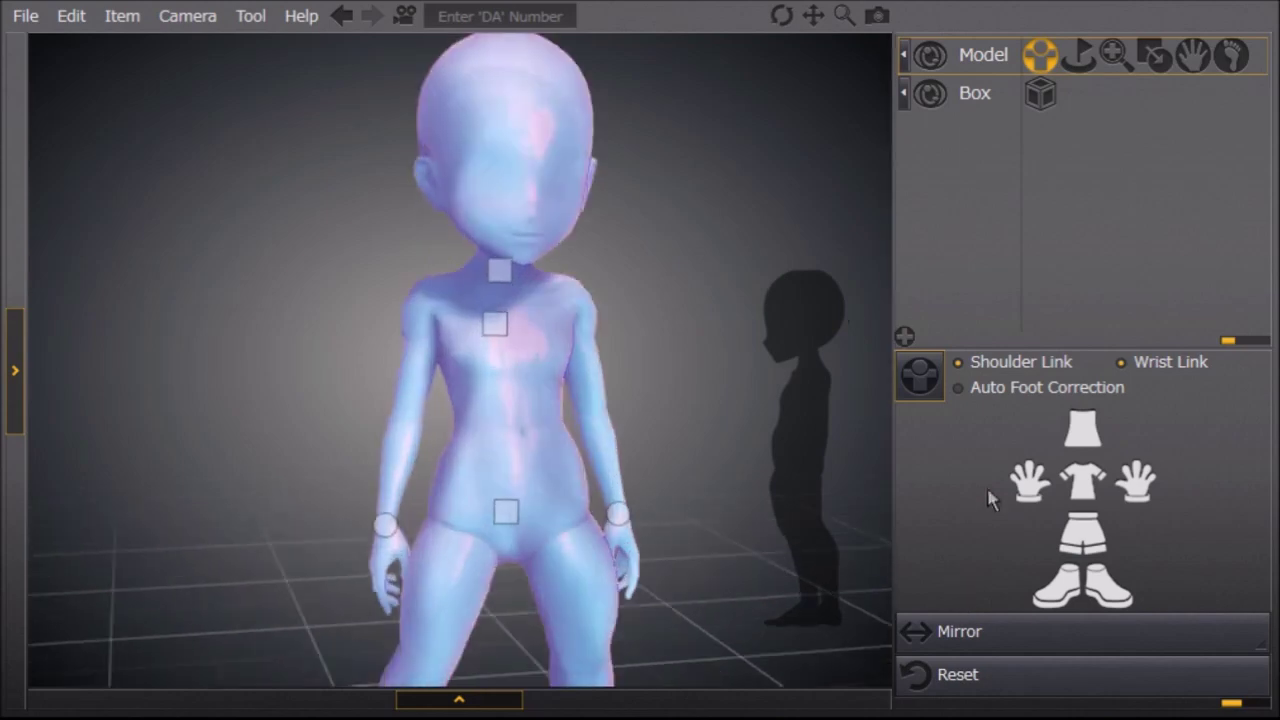
pyautogui.click(995, 478)
pyautogui.click(1005, 546)
pyautogui.scroll(-8, 1115, 480)
pyautogui.click(1115, 466)
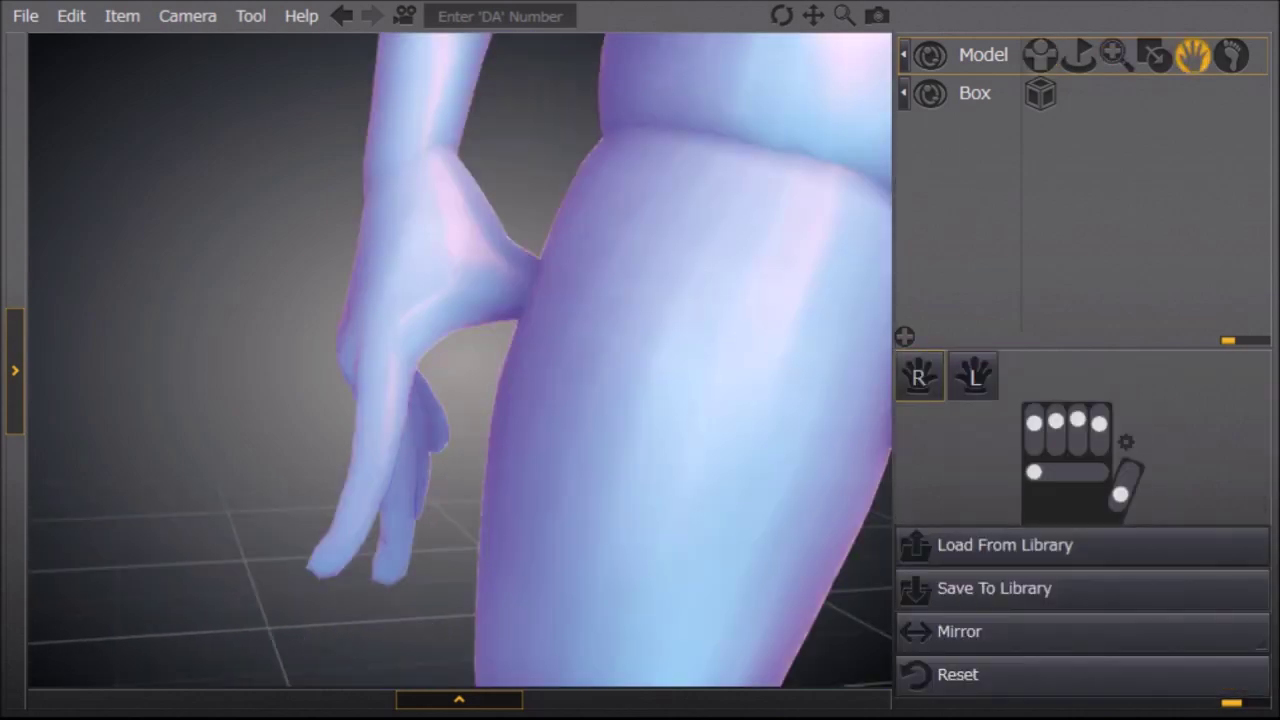
pyautogui.click(1004, 545)
pyautogui.click(975, 605)
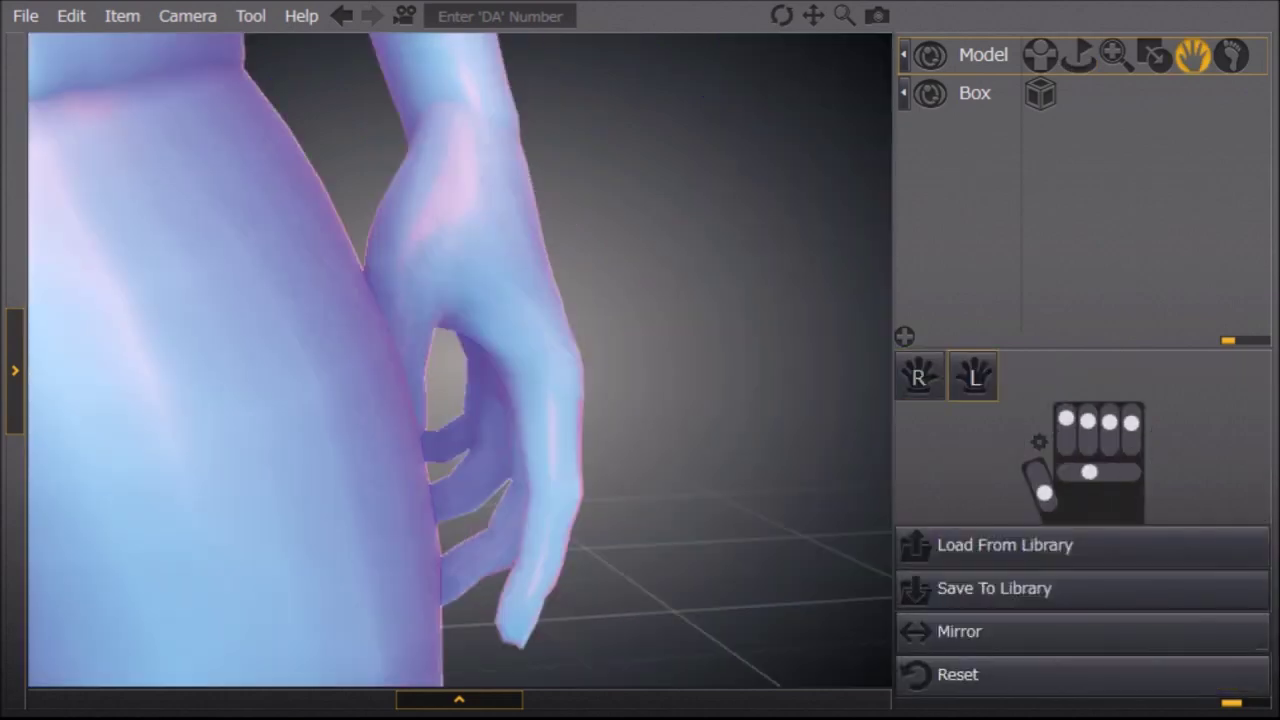
pyautogui.click(1004, 545)
pyautogui.click(1114, 465)
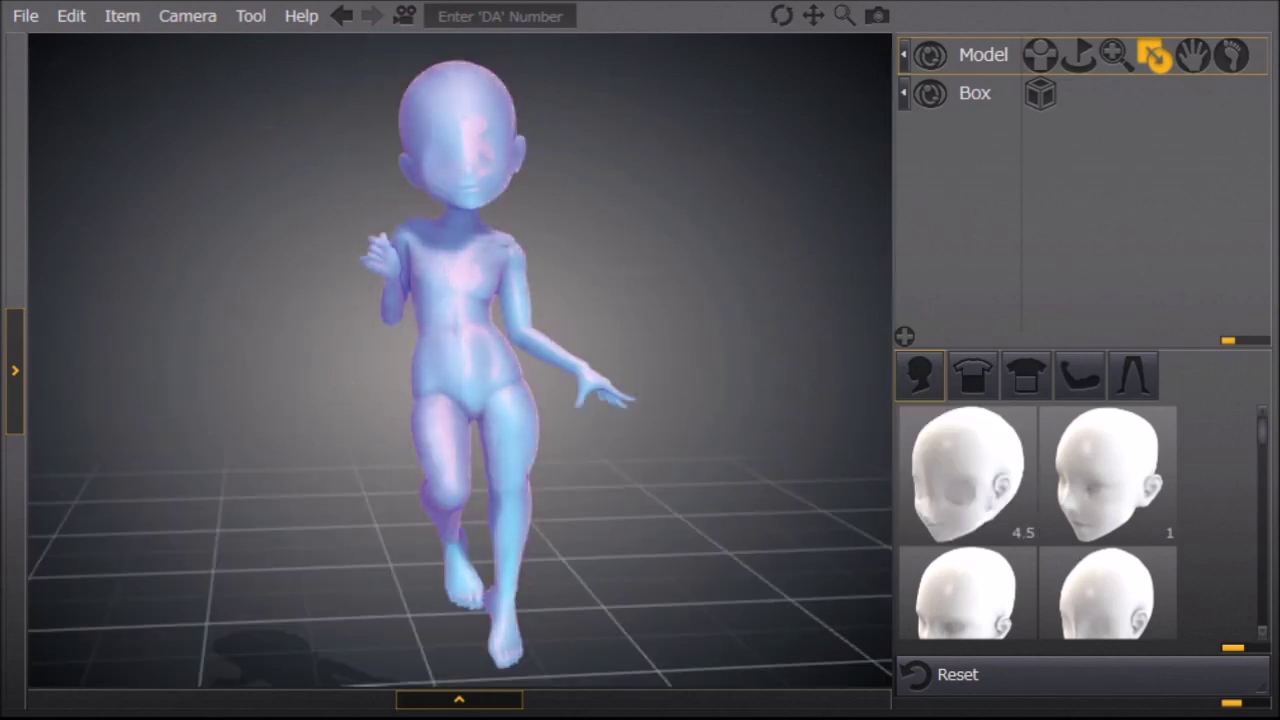
# Blend in another head shape variation to give the head a broader skull and fuller cheeks.
pyautogui.scroll(-5, 1091, 503)
pyautogui.moveTo(1091, 503)
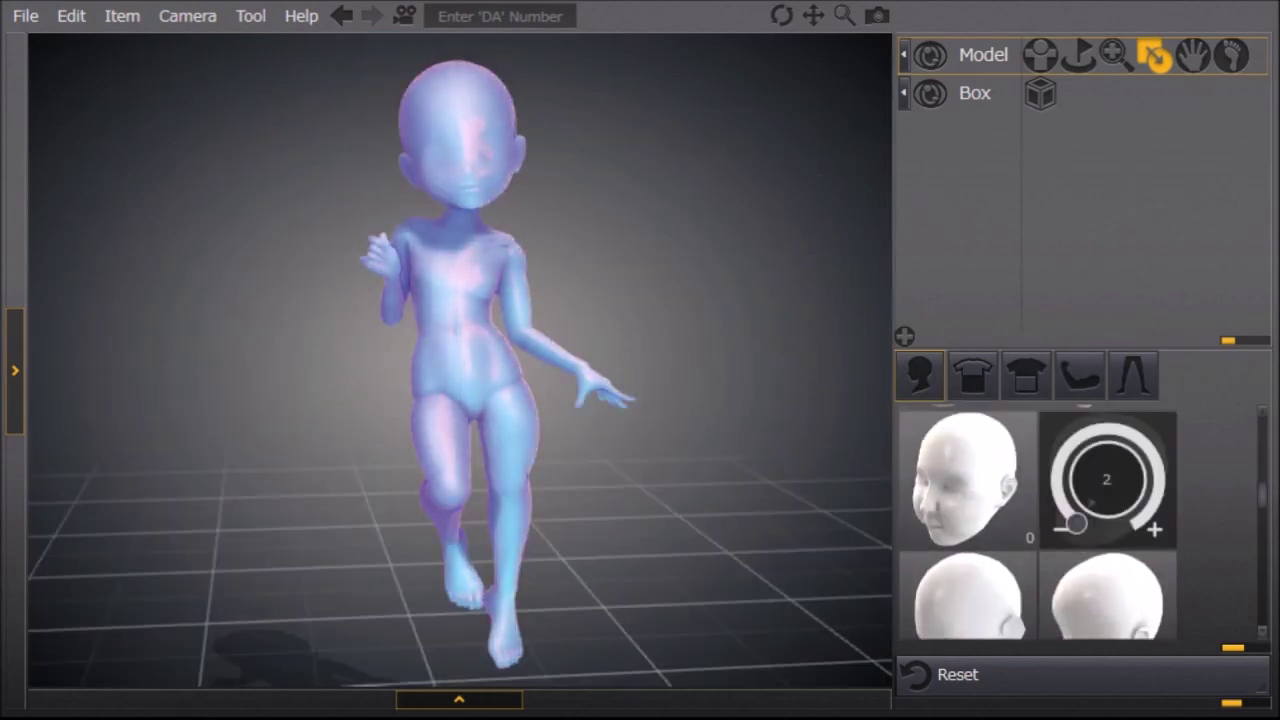
pyautogui.scroll(-5, 1038, 522)
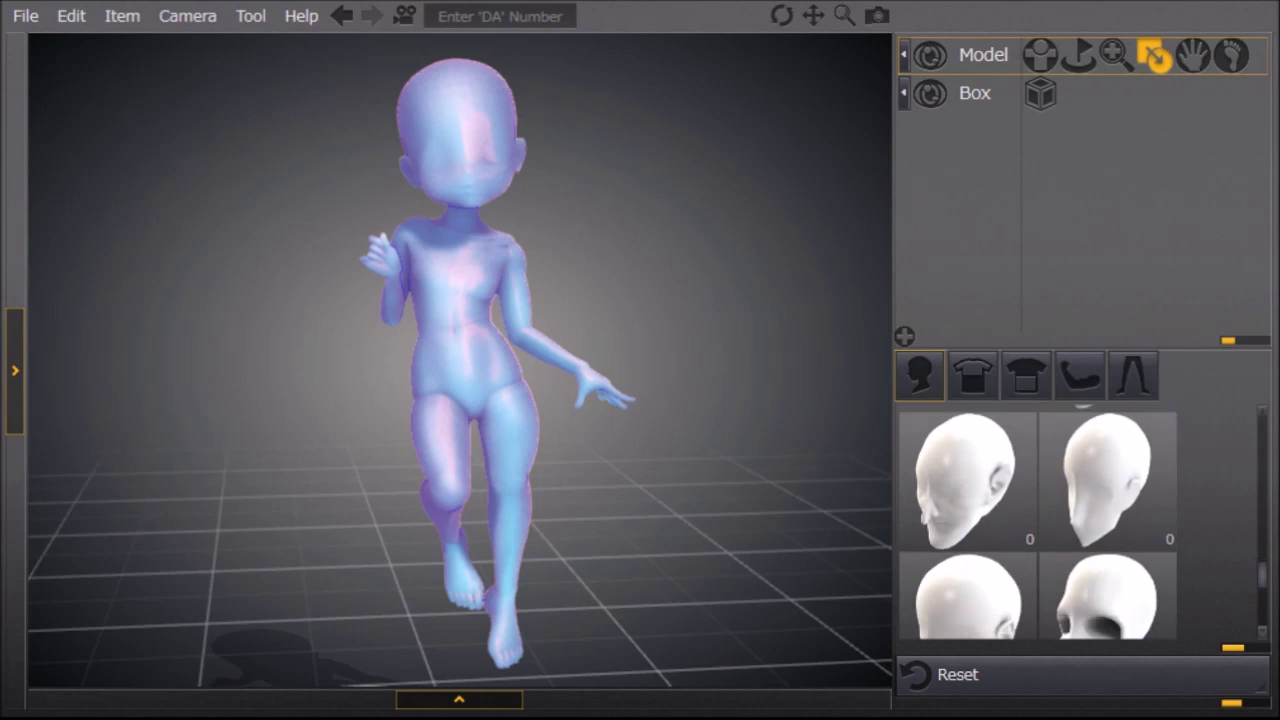
pyautogui.scroll(5, 1038, 522)
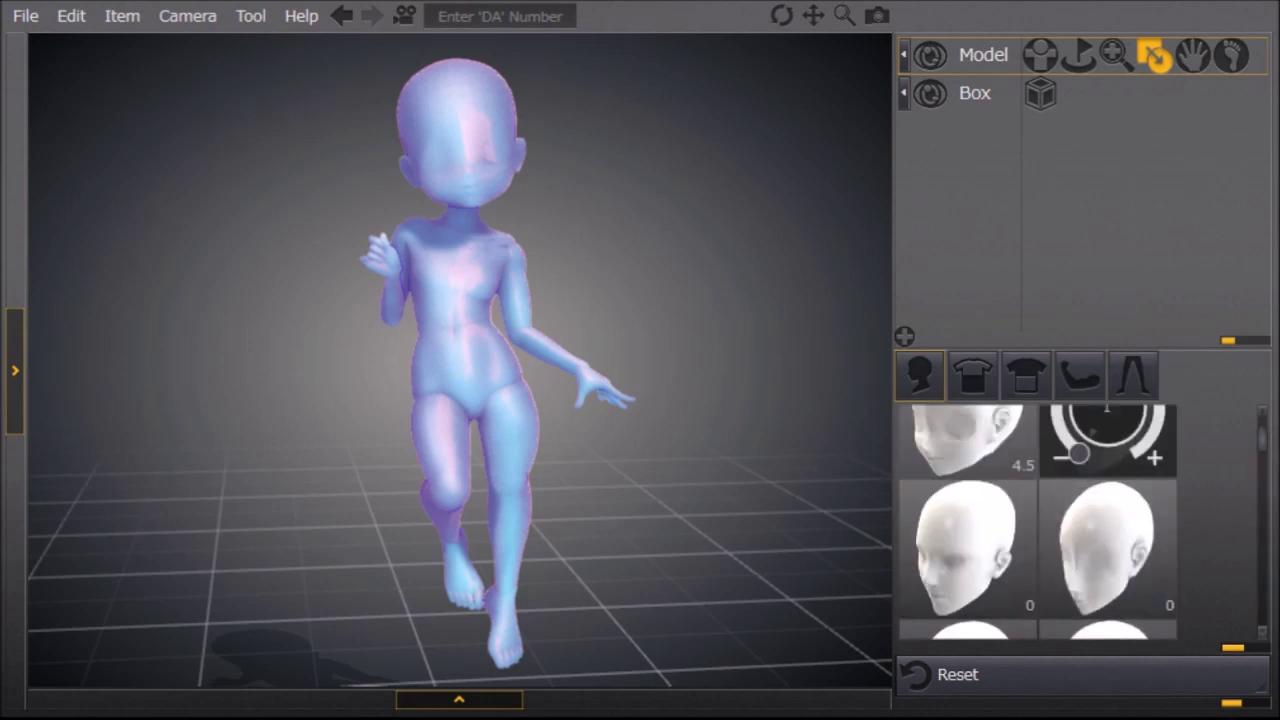
# Give the chest a fuller bust shape and set the narrow-waist torso shape to 9.
pyautogui.click(972, 375)
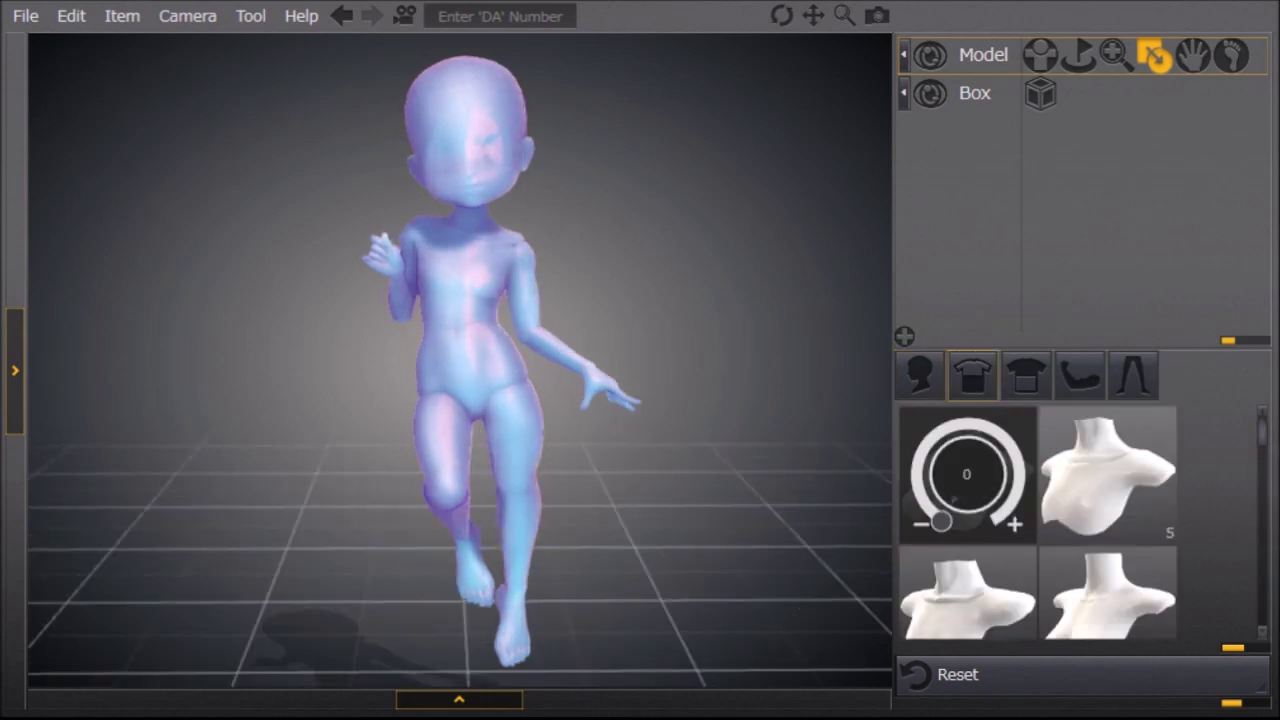
pyautogui.moveTo(916, 464); pyautogui.dragTo(915, 472)
pyautogui.click(1026, 376)
pyautogui.moveTo(1262, 432); pyautogui.dragTo(1262, 473)
pyautogui.scroll(-6, 967, 513)
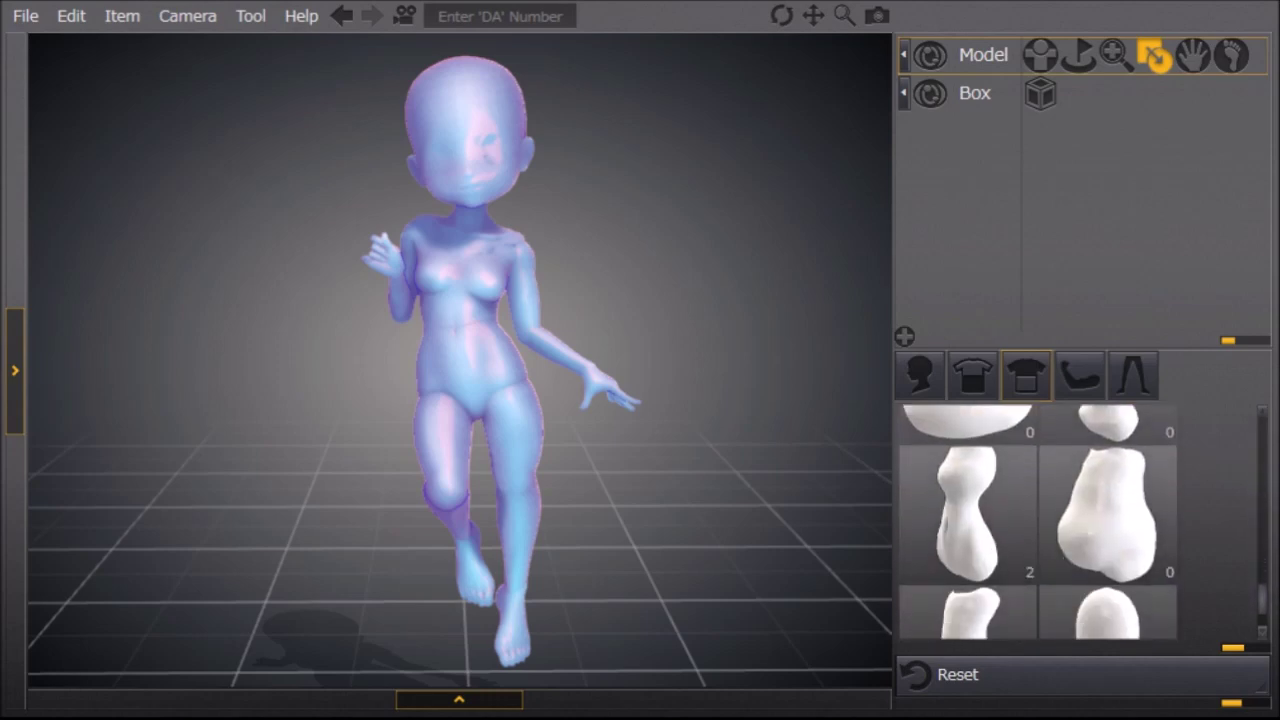
# Fill out the limbs with an arm shape variation set to 6 and two leg shape variations set to 8 and 6.
pyautogui.click(1080, 375)
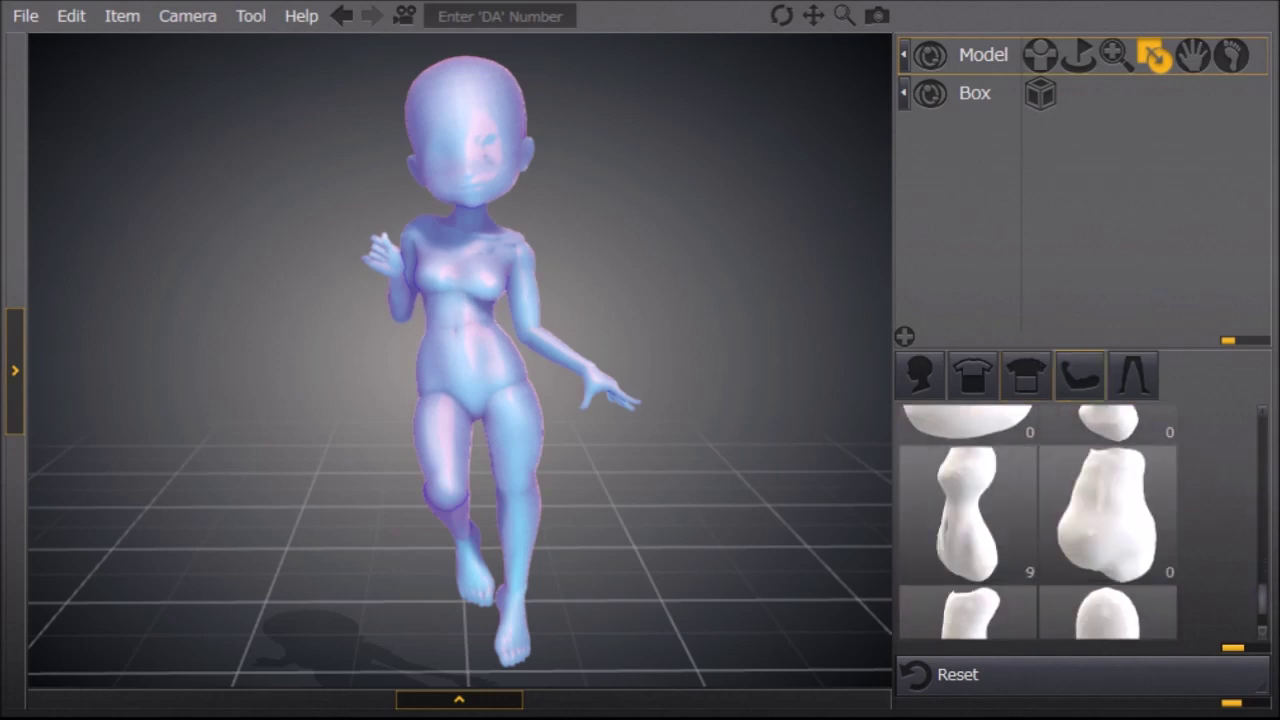
pyautogui.moveTo(953, 591)
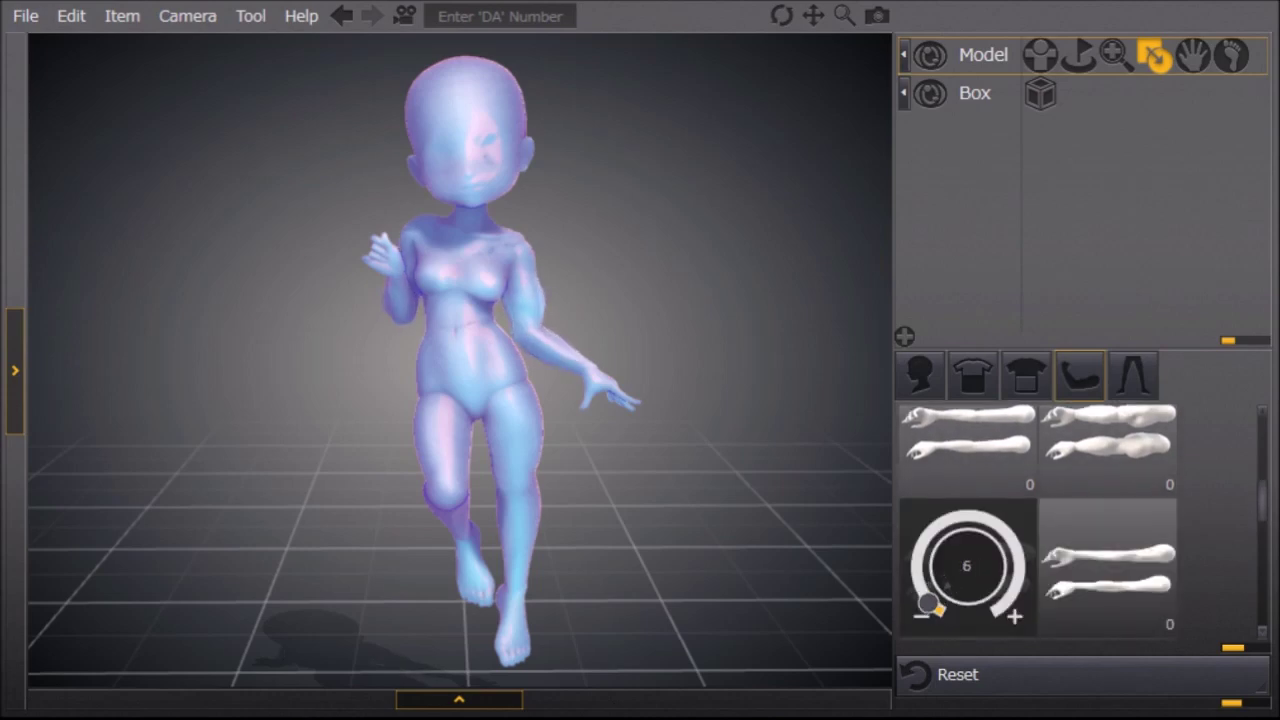
pyautogui.click(1133, 375)
pyautogui.scroll(-1, 1040, 520)
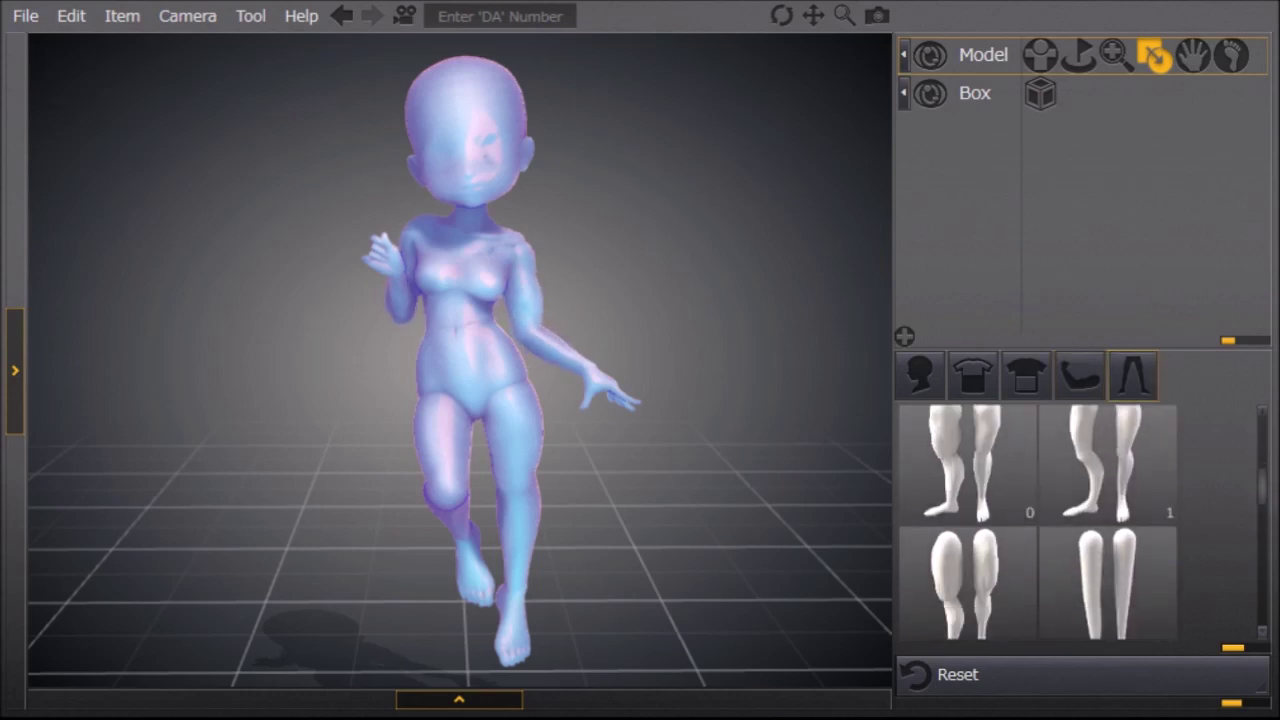
pyautogui.scroll(-1, 967, 485)
pyautogui.moveTo(923, 515); pyautogui.dragTo(925, 517)
pyautogui.moveTo(1080, 530)
pyautogui.mouseDown()
pyautogui.moveTo(1057, 497)
pyautogui.moveTo(1068, 521)
pyautogui.mouseUp()
# Try tilting the whole model sideways down to the ground with the placement handles.
pyautogui.moveTo(640, 480); pyautogui.dragTo(720, 490, button='right')
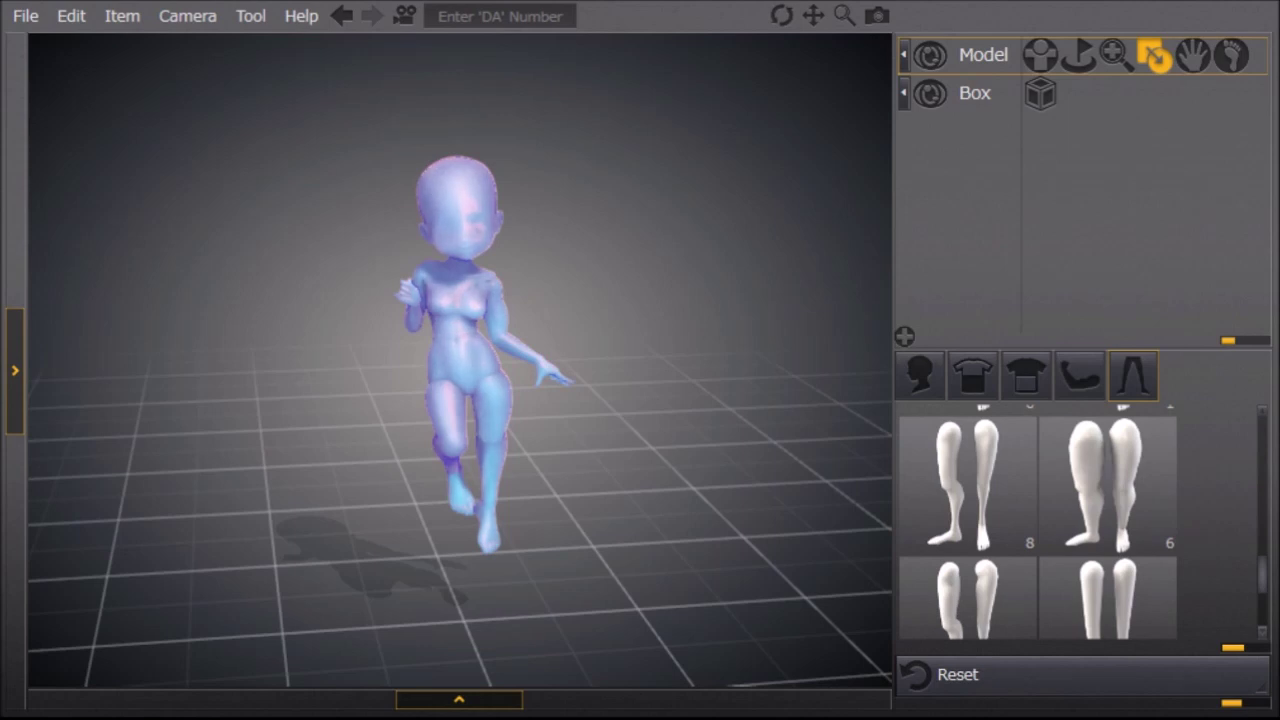
pyautogui.click(1079, 55)
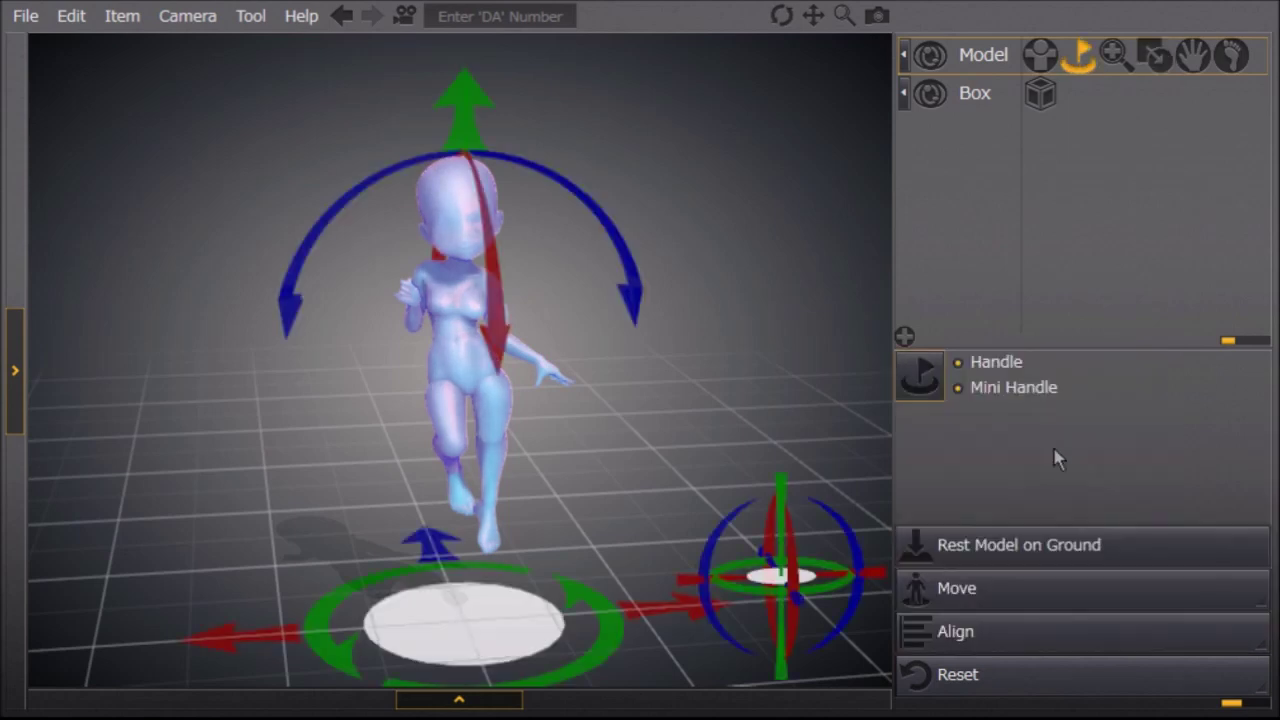
pyautogui.moveTo(288, 310); pyautogui.dragTo(109, 665)
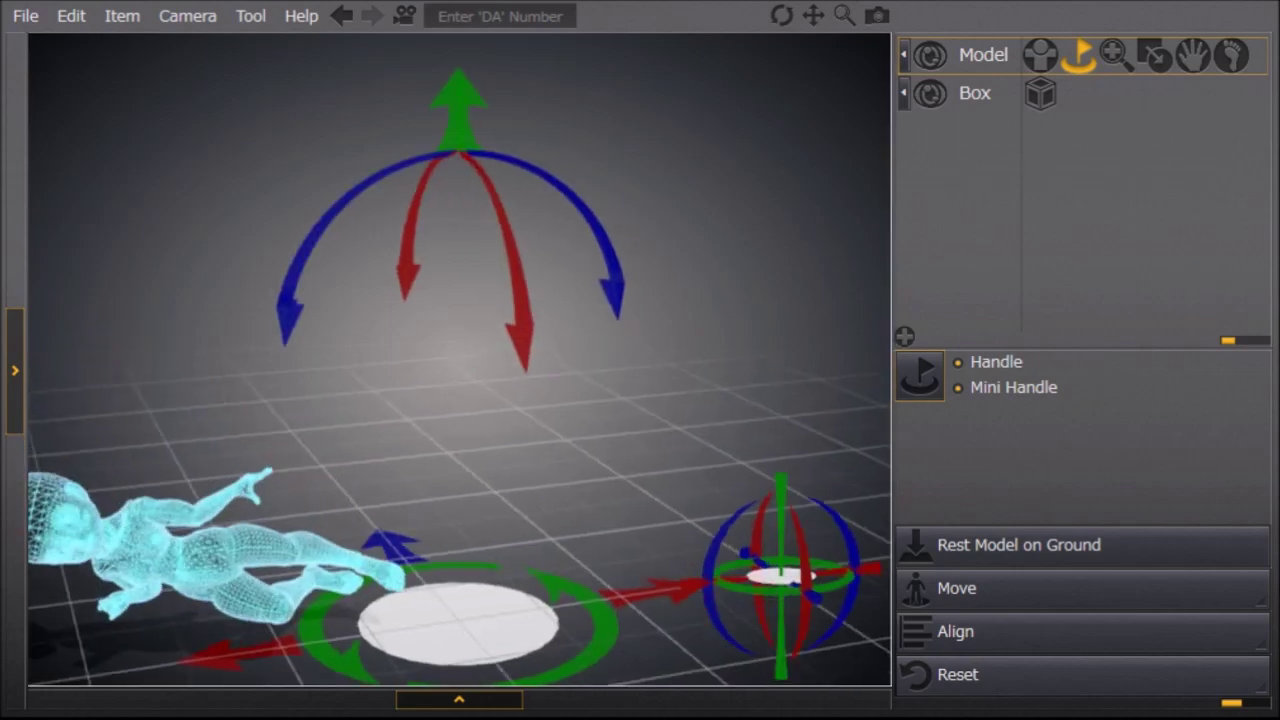
pyautogui.click(1040, 632)
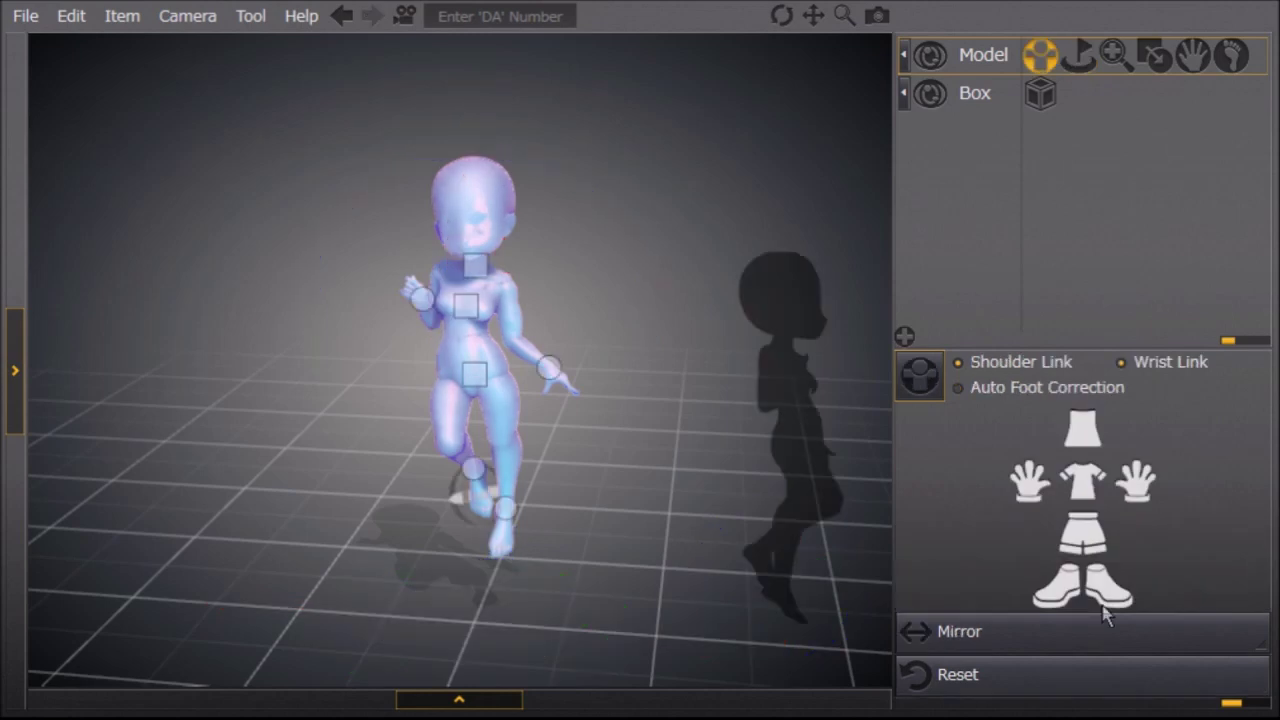
pyautogui.moveTo(620, 450); pyautogui.dragTo(720, 450, button='right')
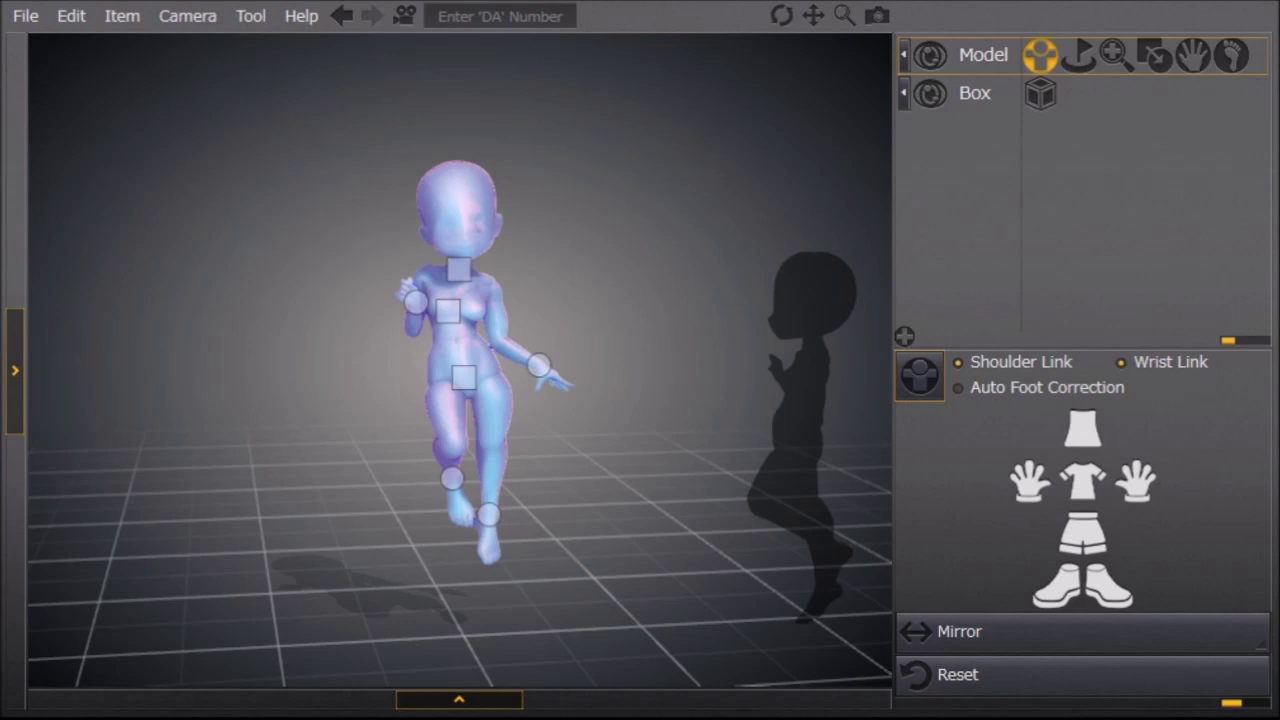
pyautogui.moveTo(620, 400); pyautogui.dragTo(560, 380, button='right')
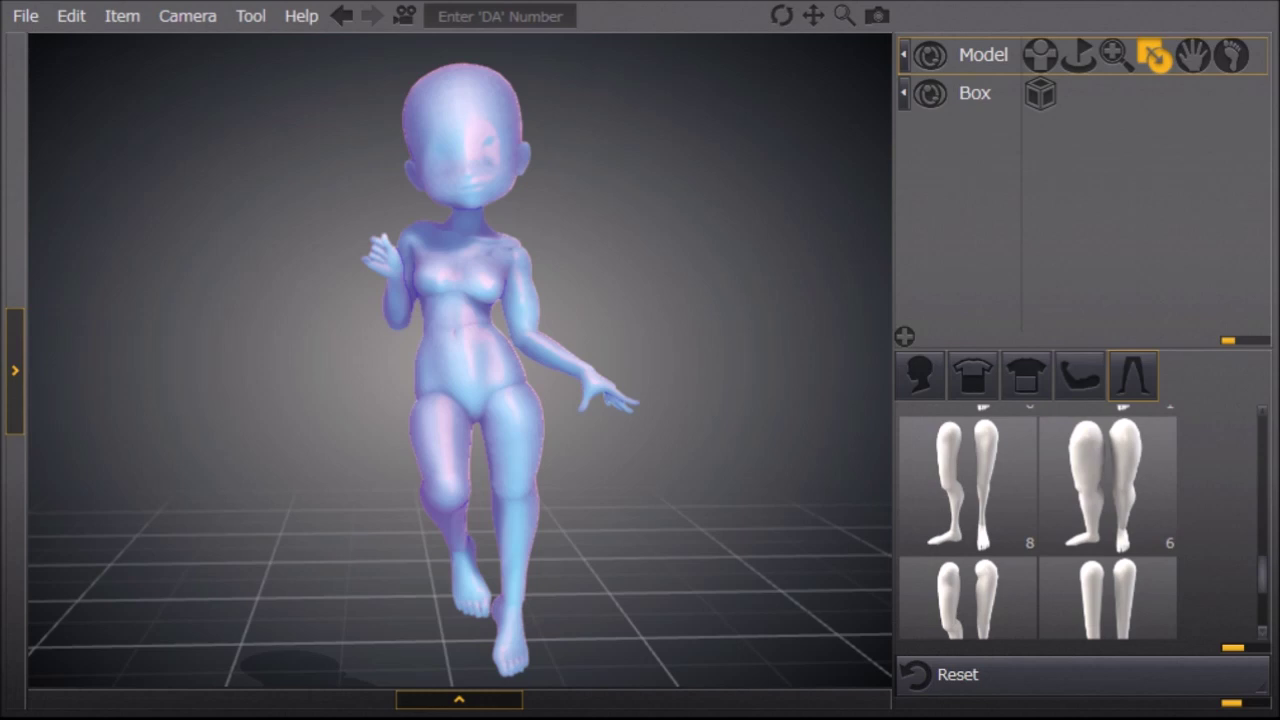
pyautogui.moveTo(460, 360)
pyautogui.mouseDown(button='right')
pyautogui.moveTo(520, 394)
pyautogui.moveTo(470, 400)
pyautogui.mouseUp(button='right')
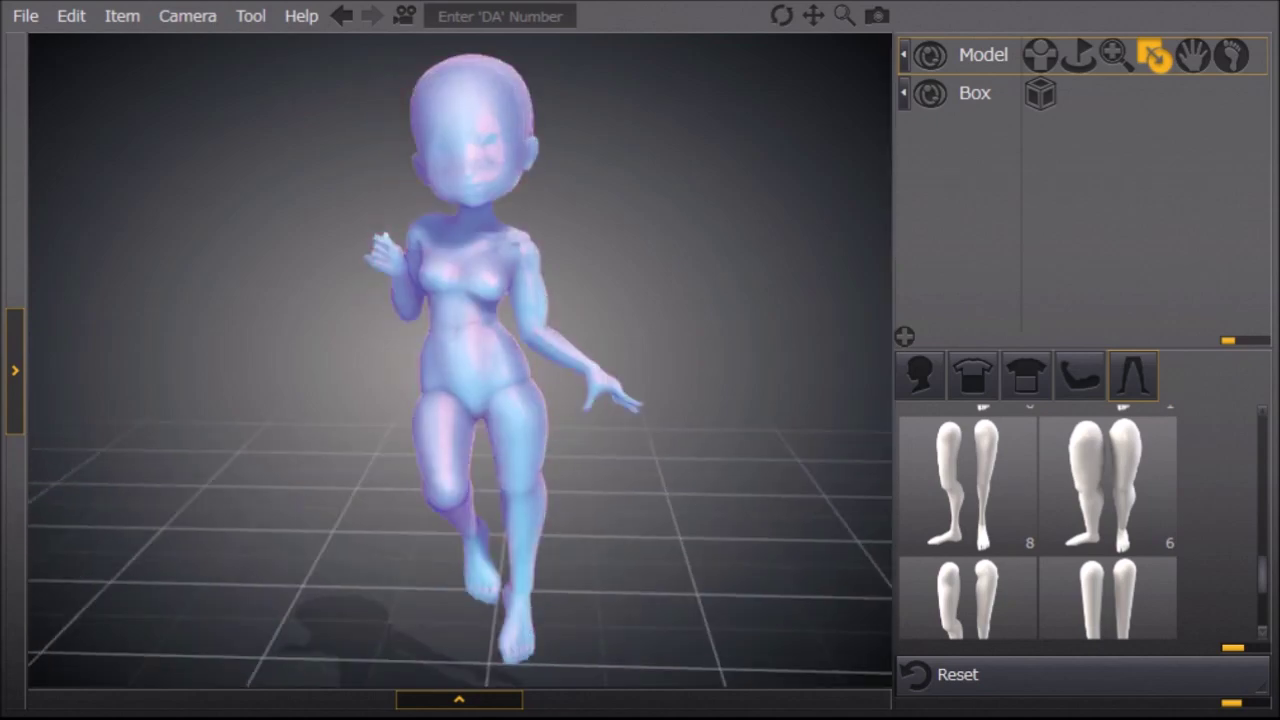